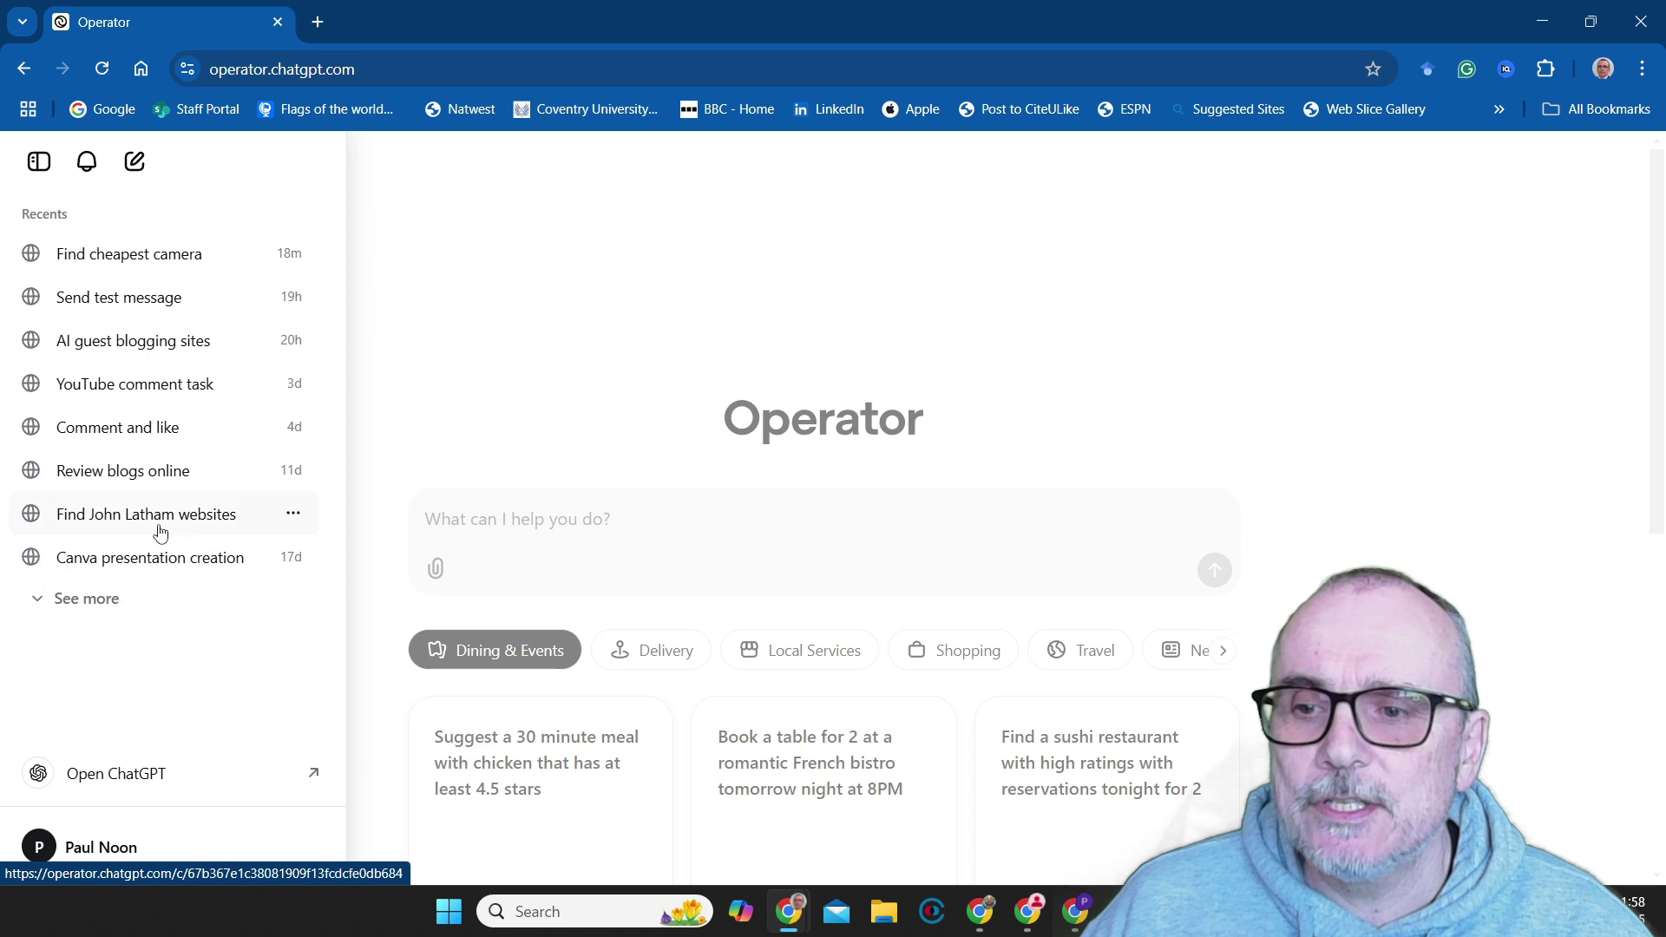
Dismiss the tasks popup and submit the '30 minute meal with chicken' suggestion as a request
left_click(86, 163)
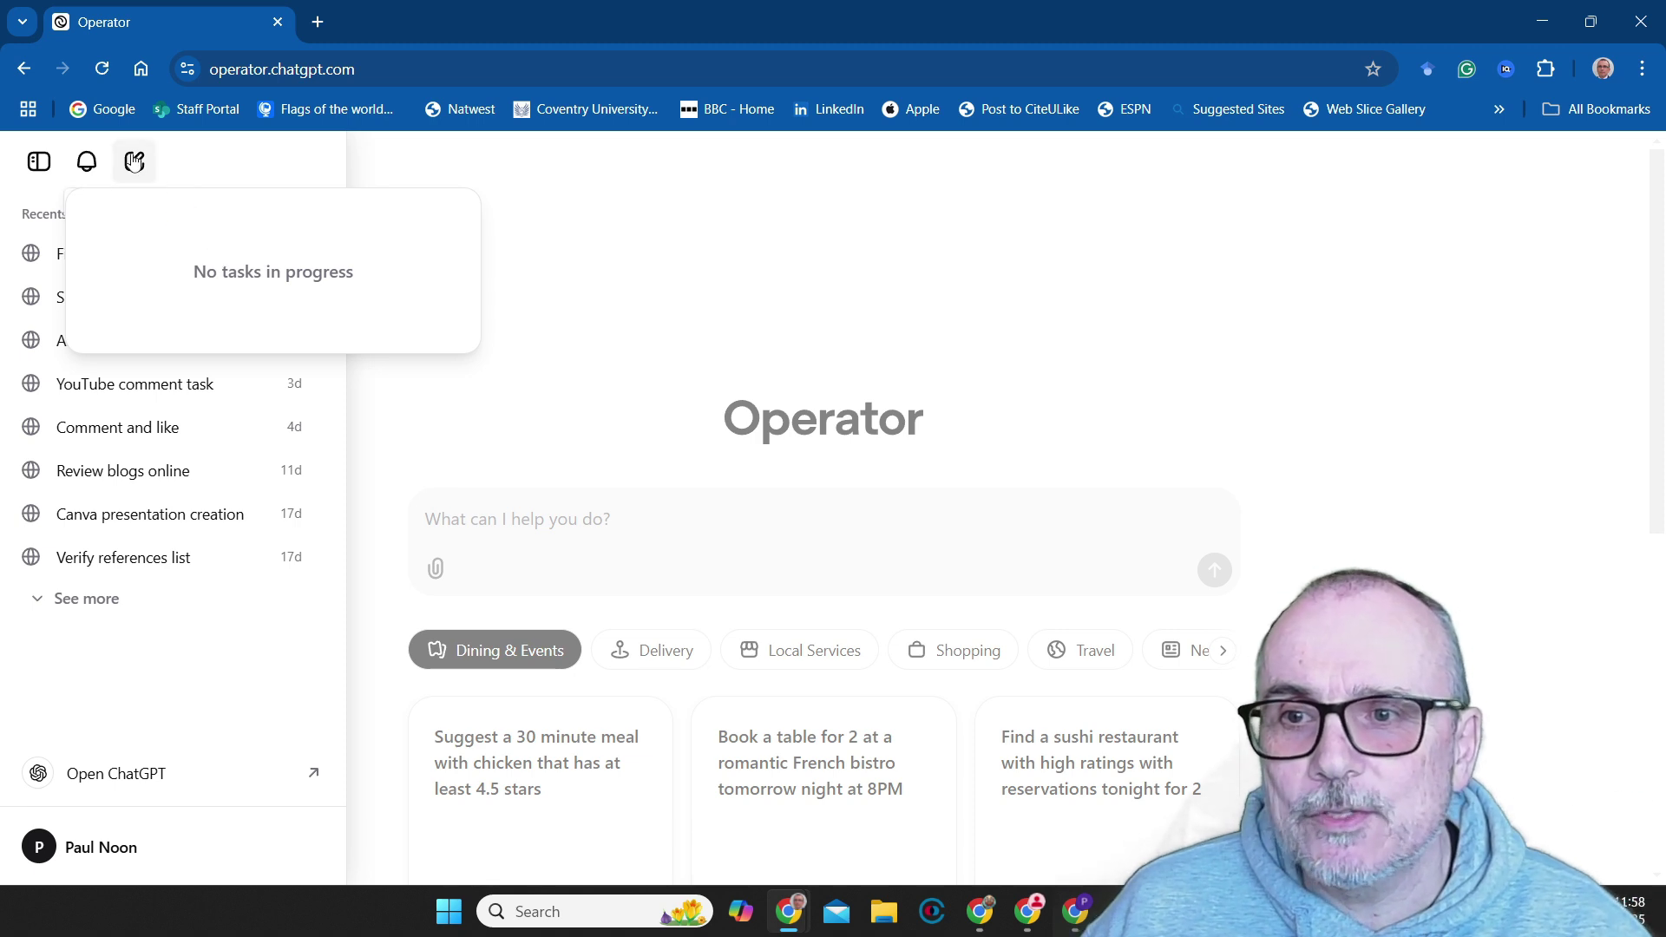
left_click(135, 160)
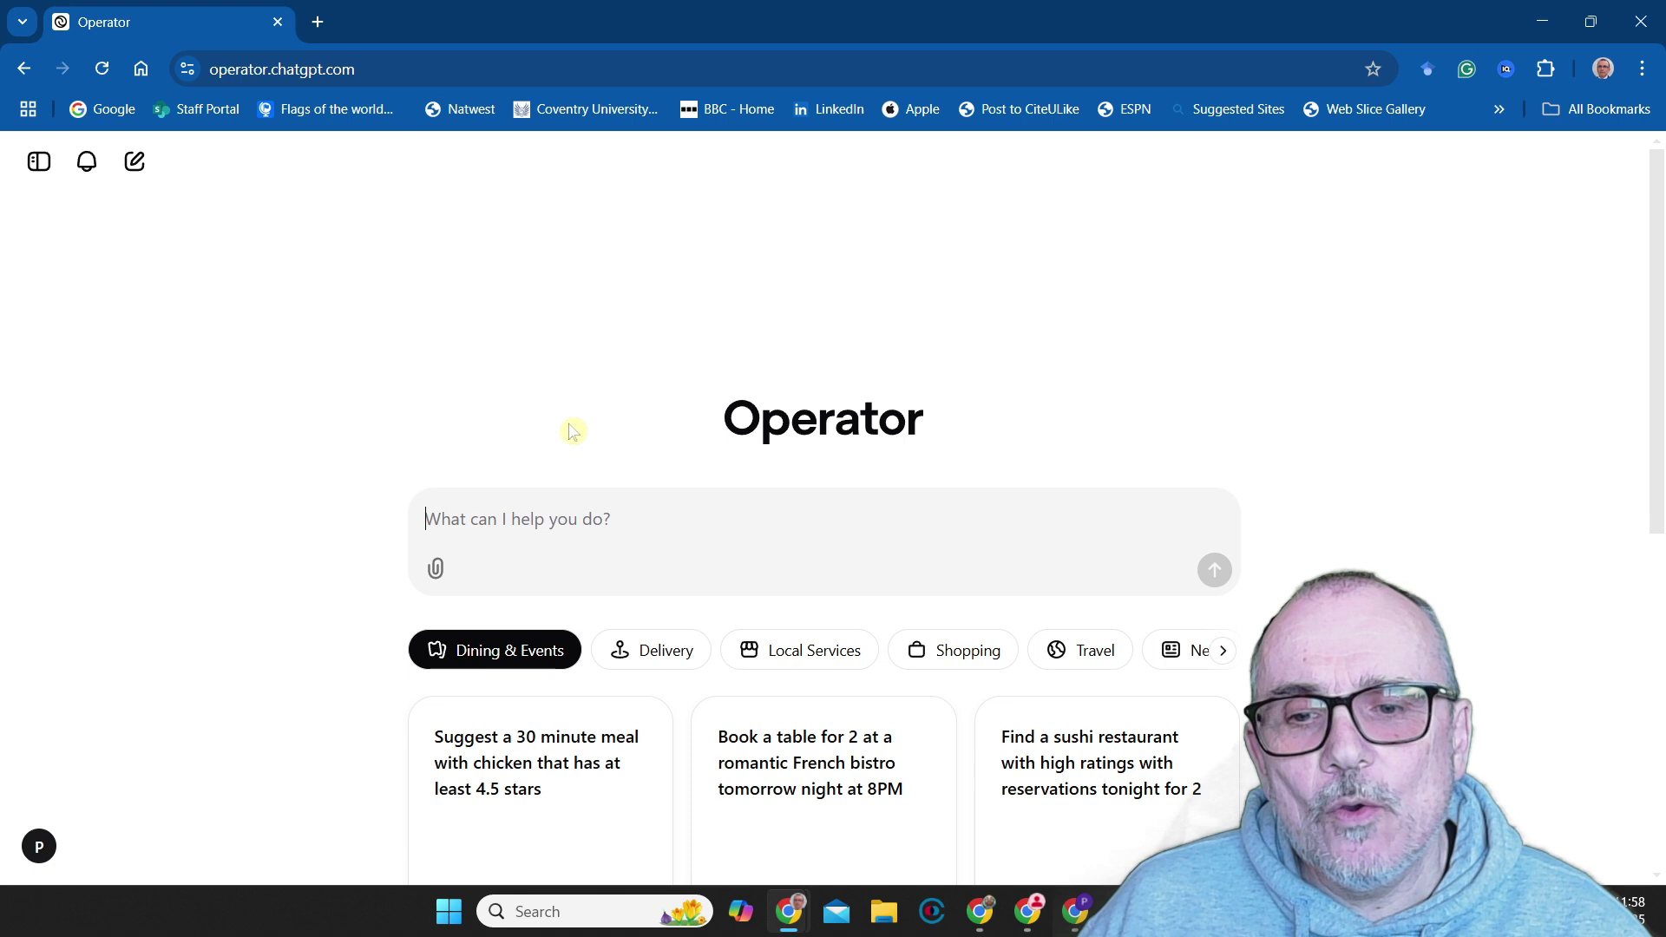
scroll(570, 431, "down", 2)
scroll(547, 428, "up", 2)
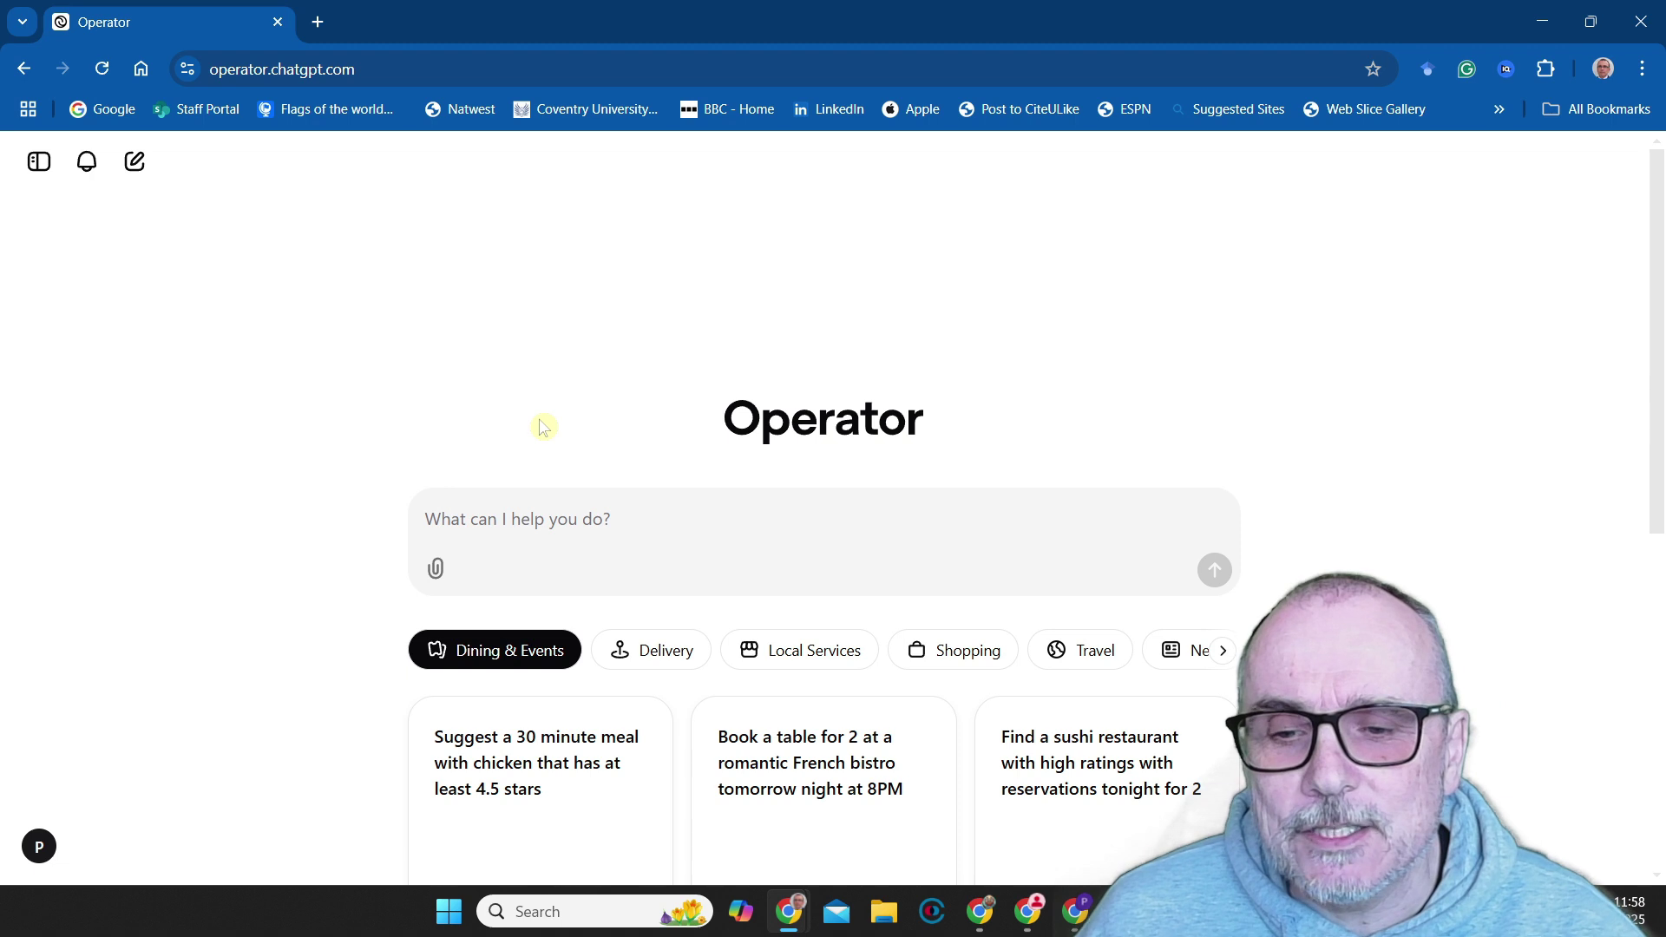
scroll(540, 456, "down", 2)
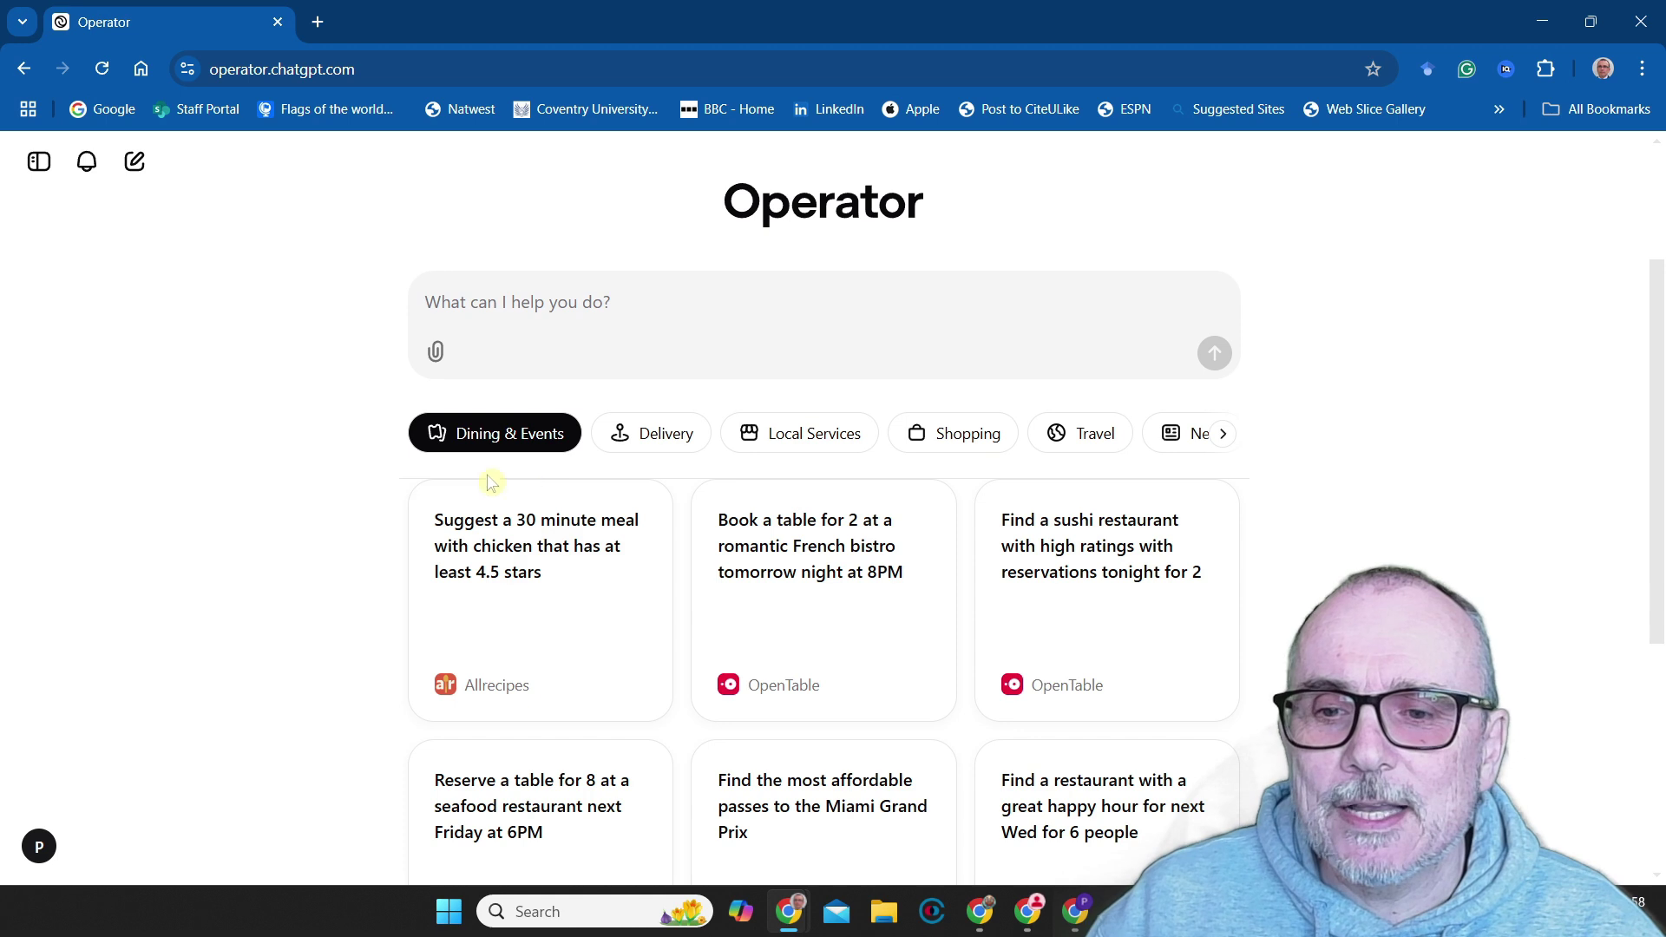
left_click(563, 650)
mouse_move(523, 352)
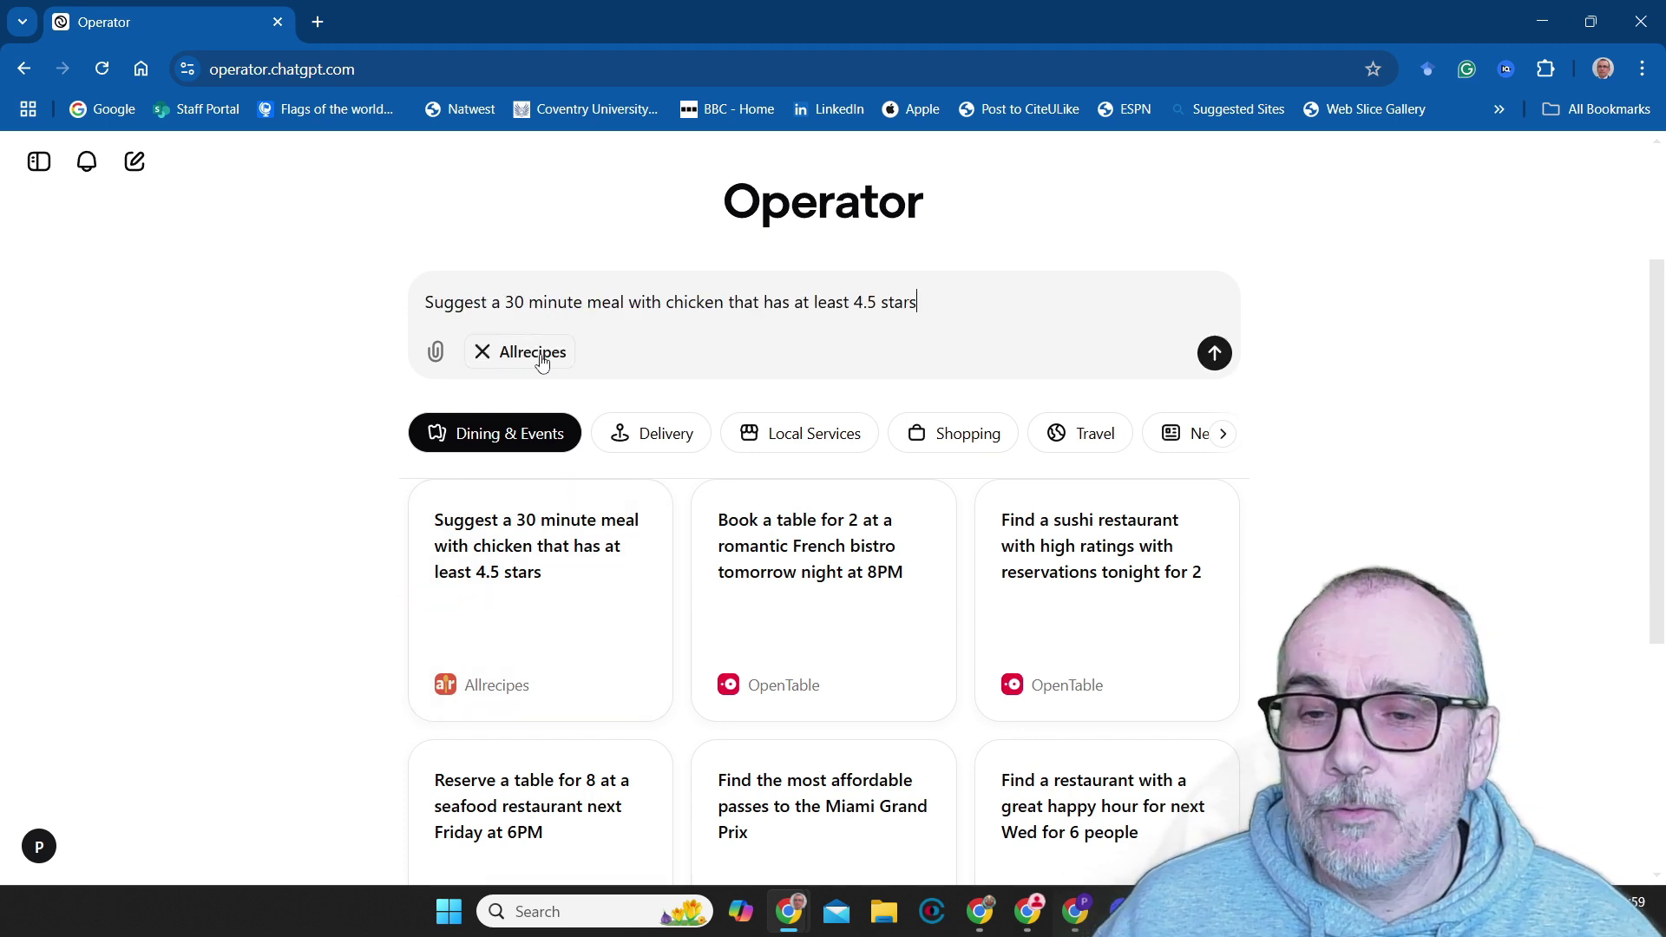
left_click(1214, 353)
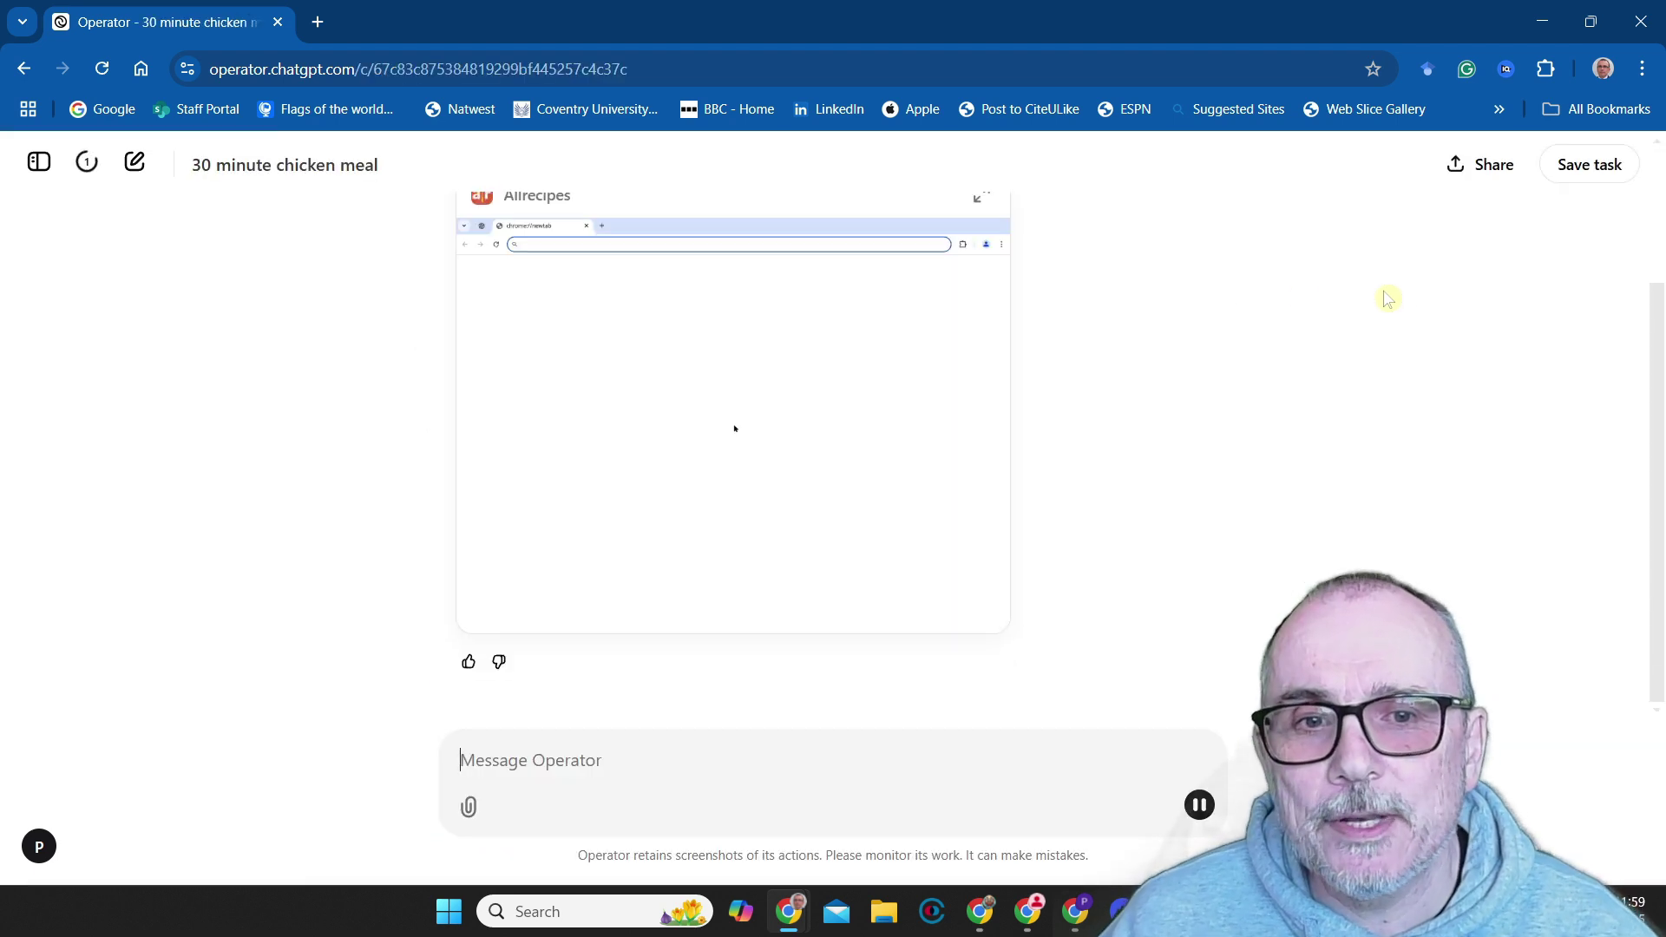
Enlarge the live view, view the Easy Sesame Chicken recipe found, and return to Operator
left_click(982, 277)
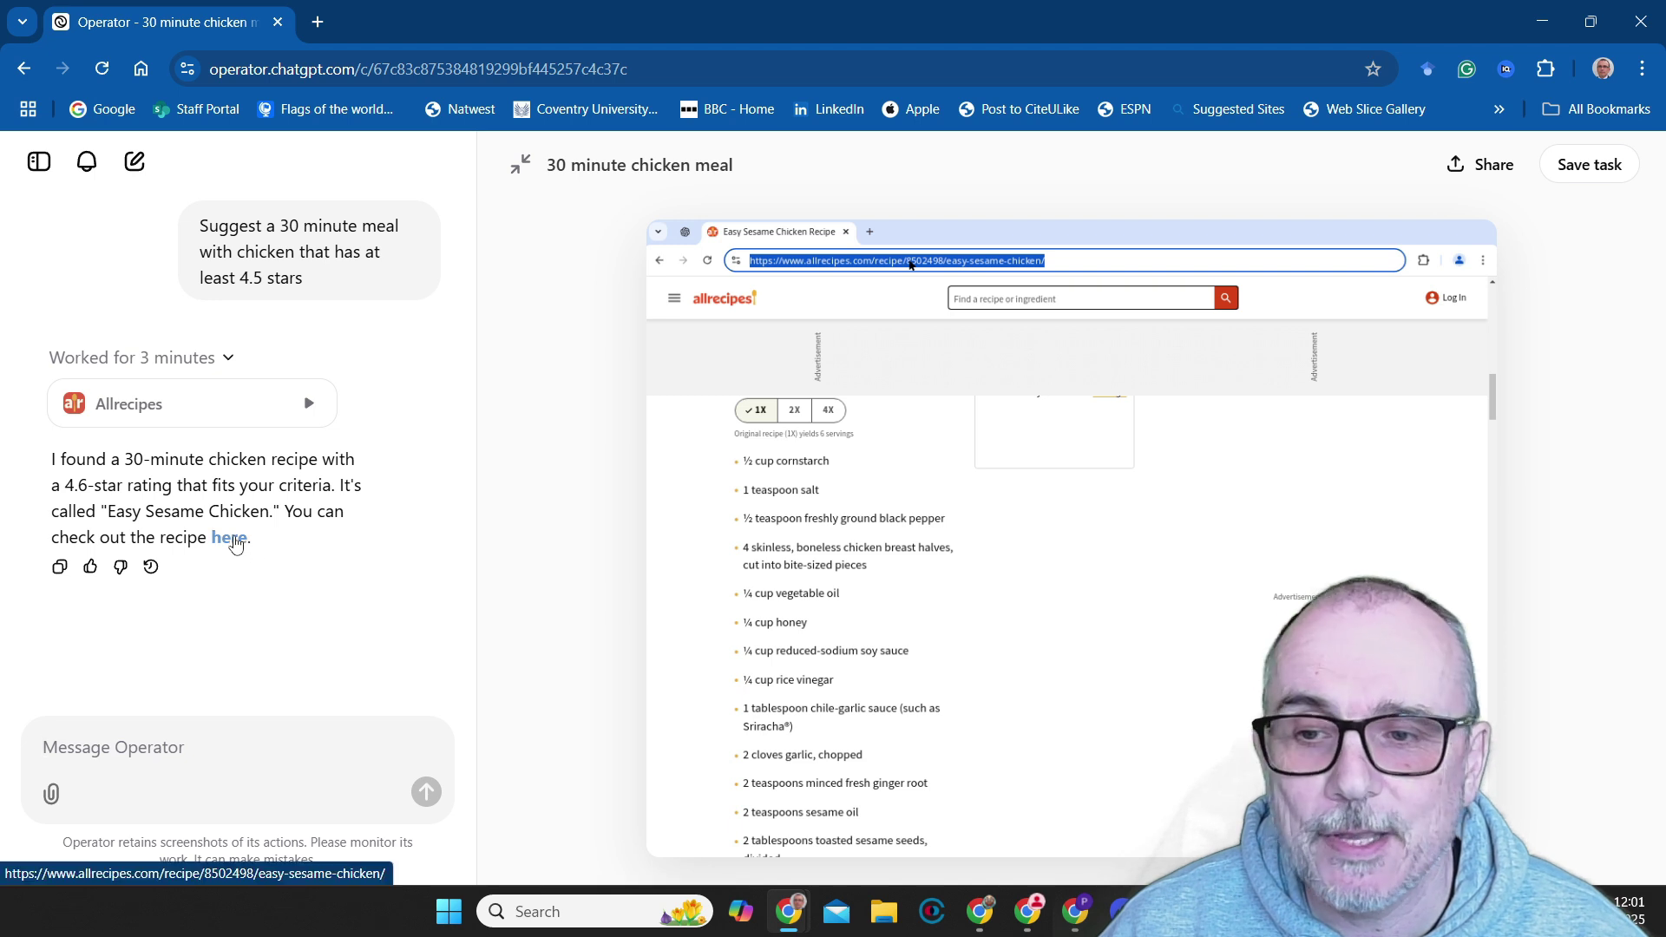
left_click(230, 540)
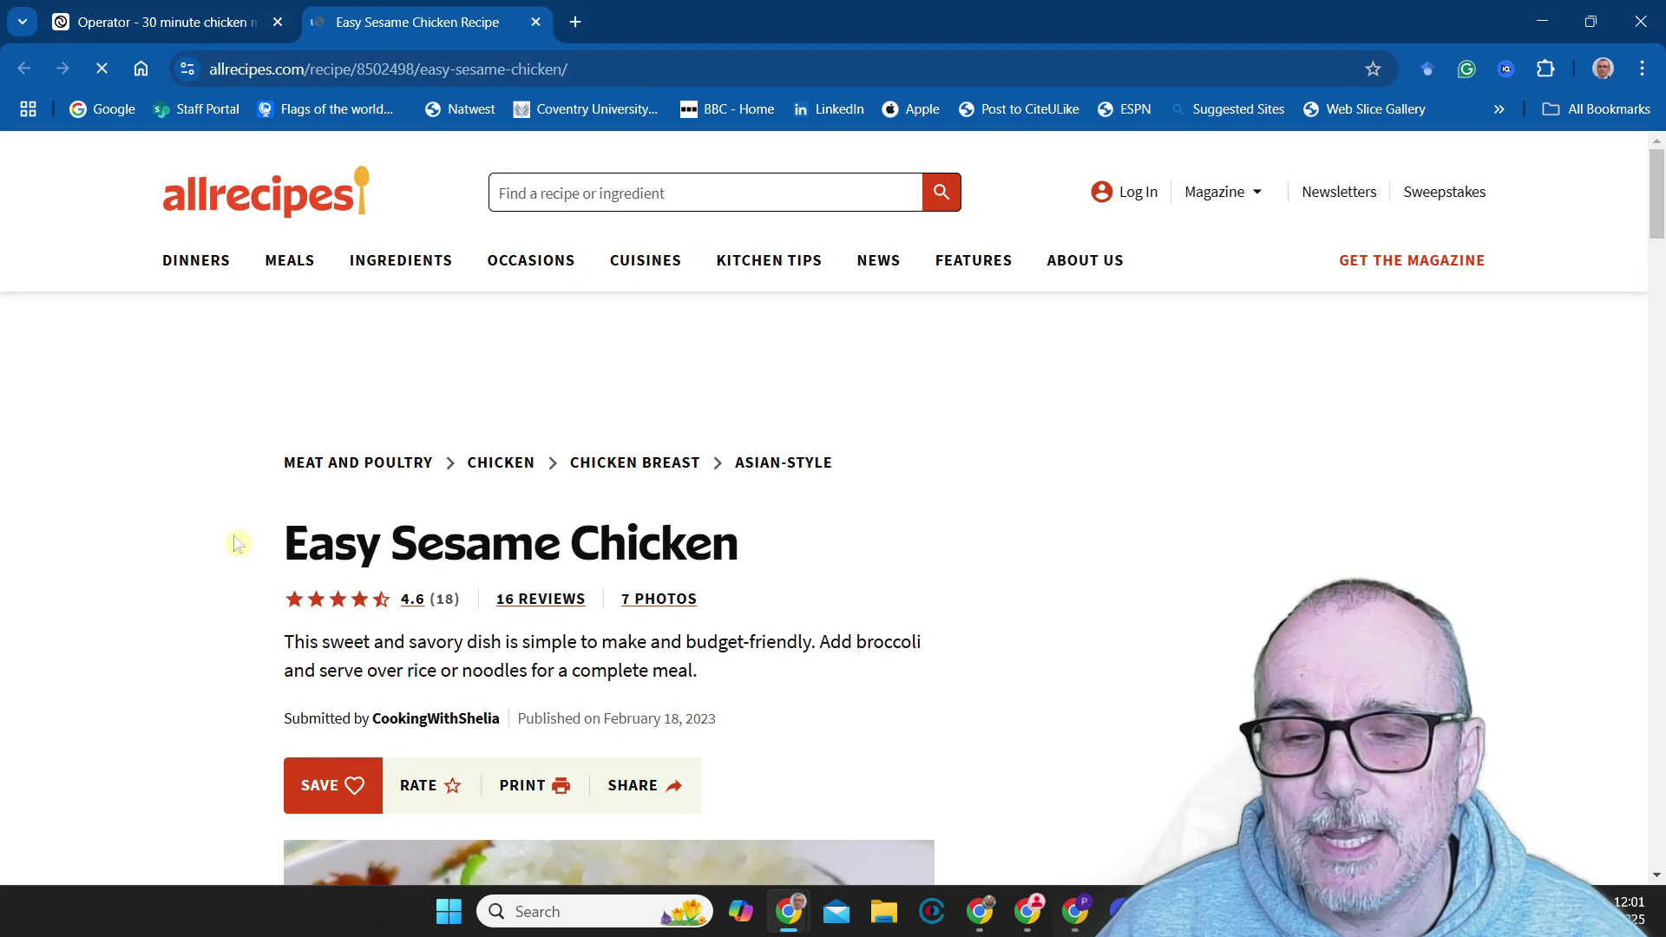
scroll(233, 534, "down", 3)
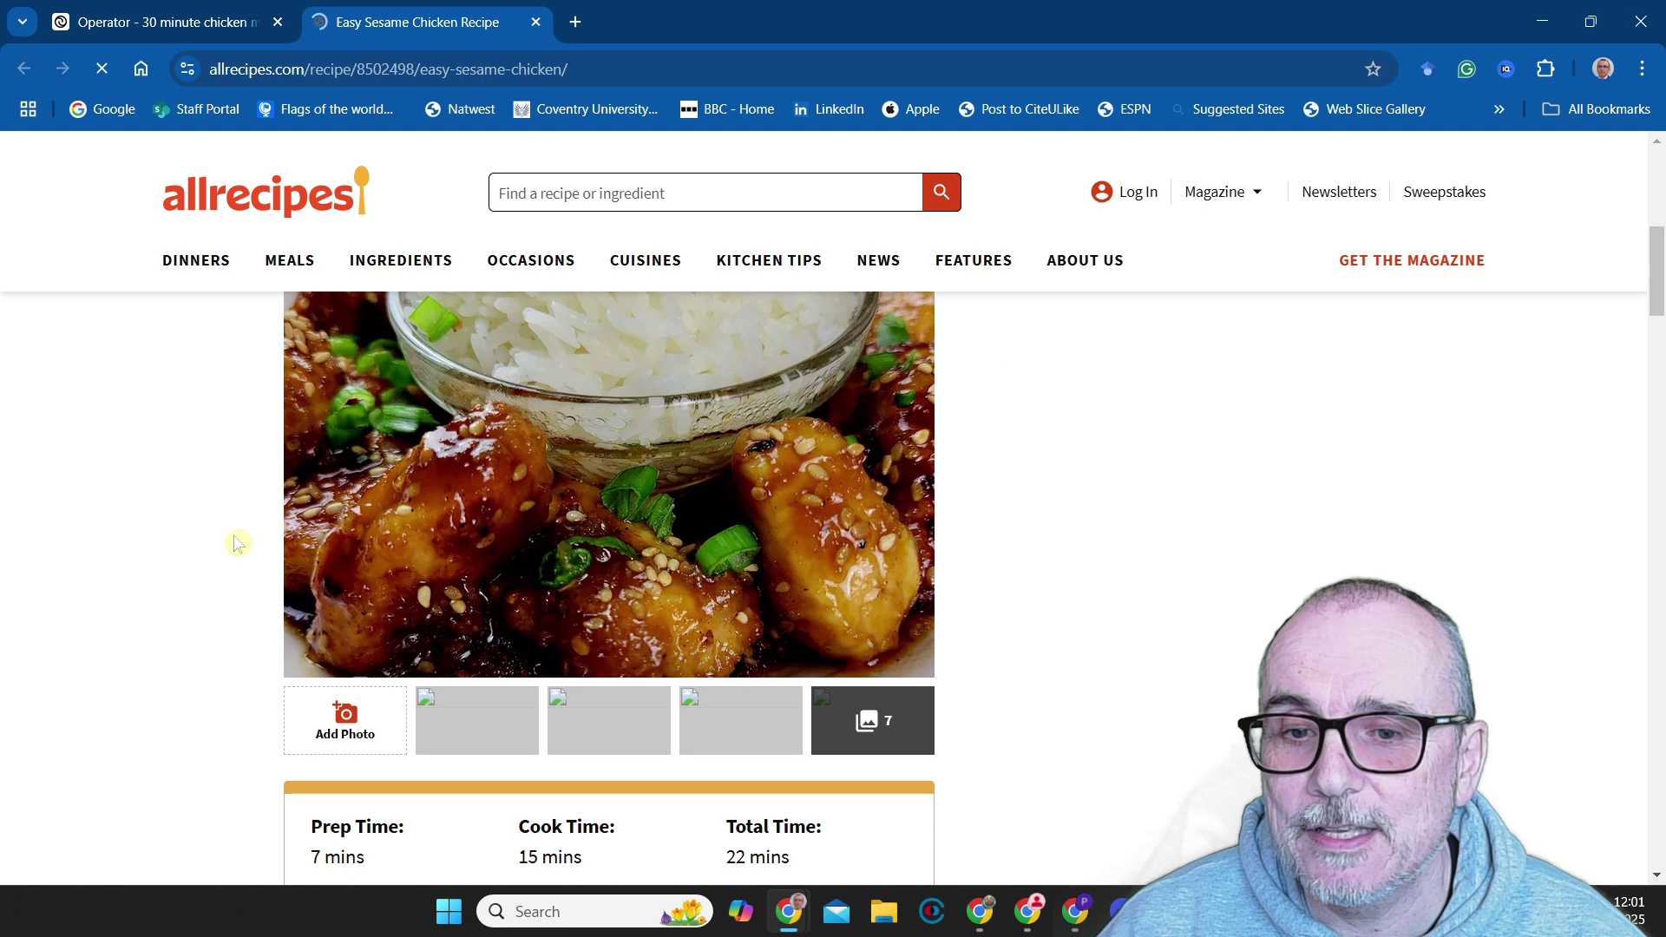
scroll(233, 535, "down", 2)
left_click(204, 22)
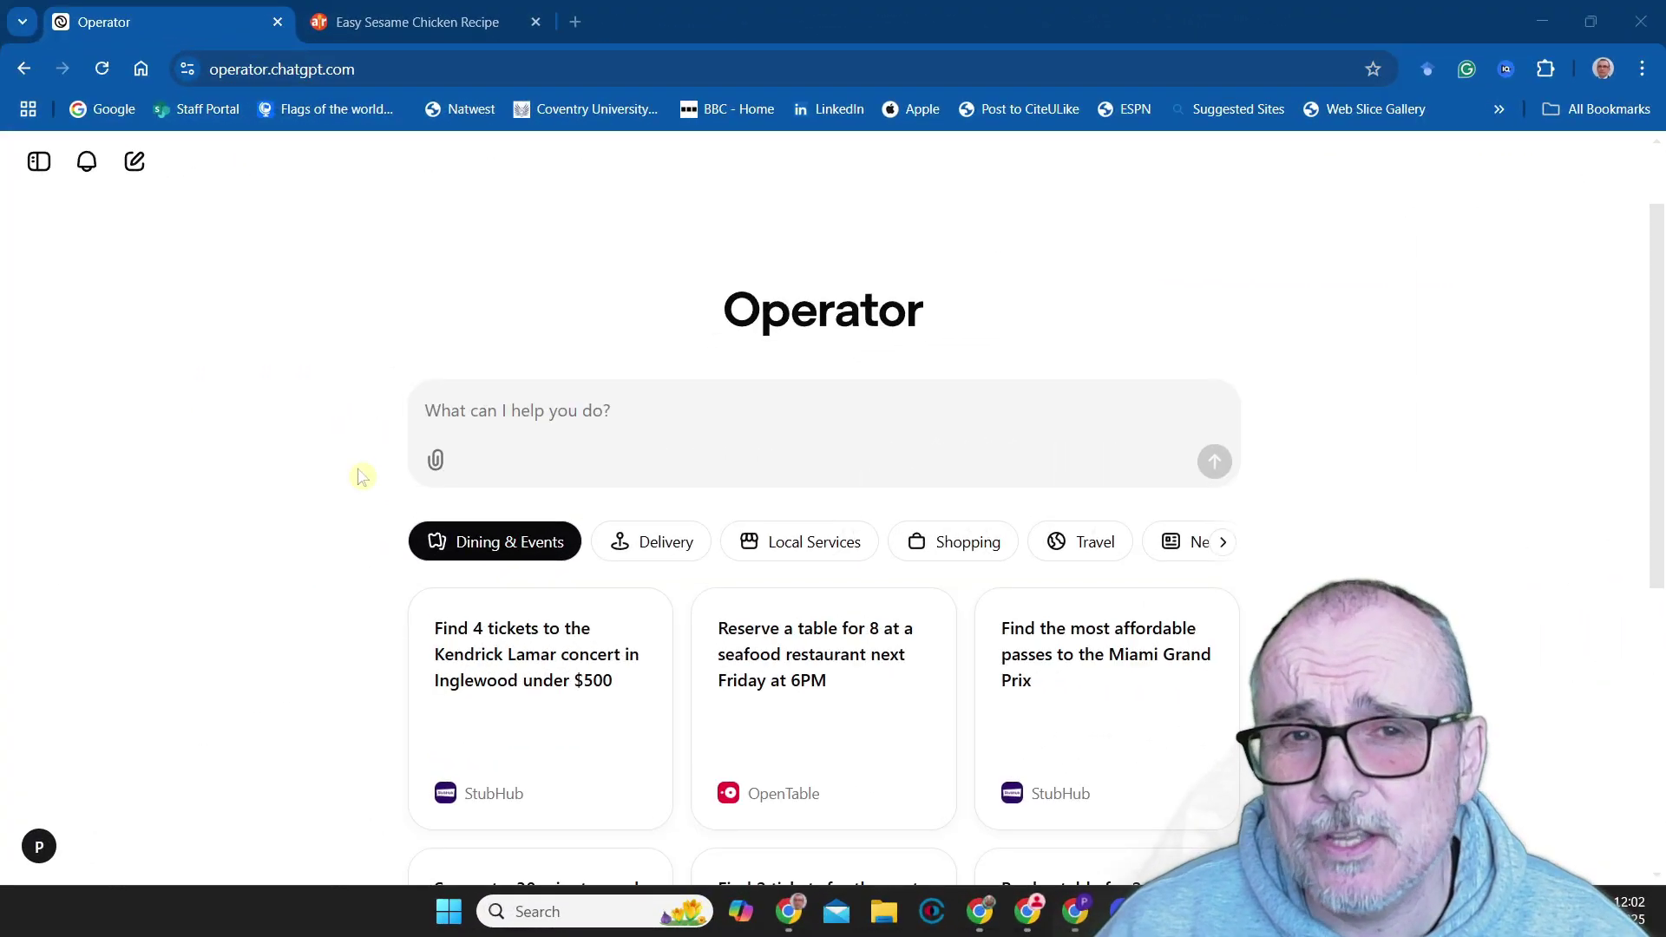
scroll(362, 477, "down", 1)
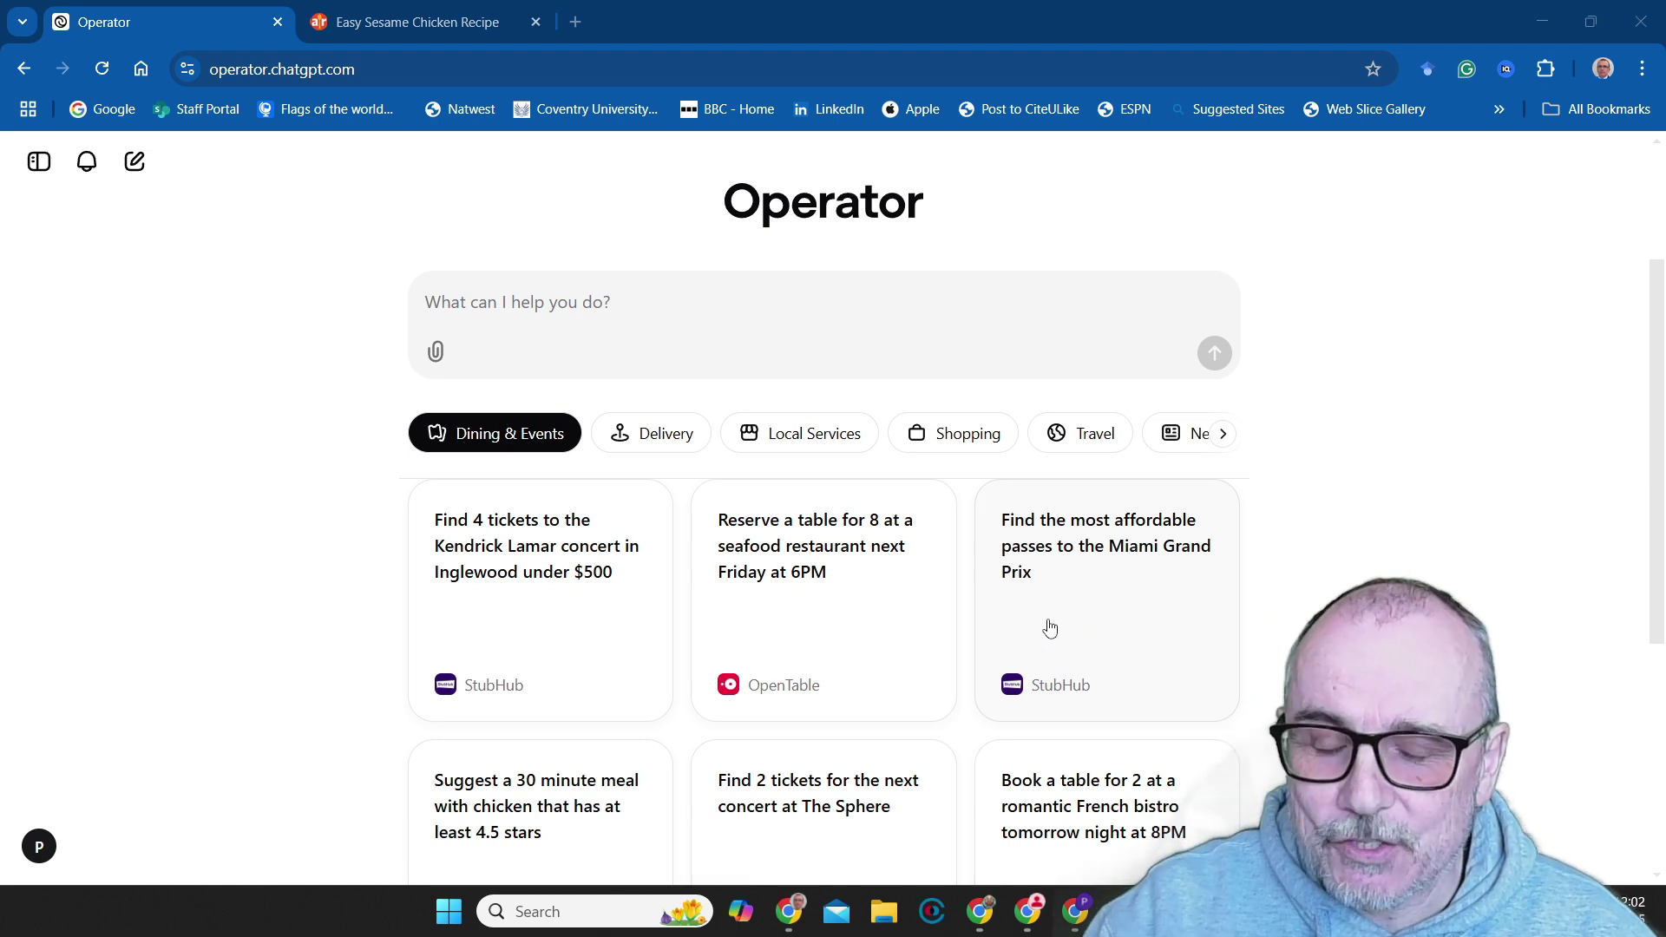
scroll(1050, 629, "down", 3)
left_click(651, 433)
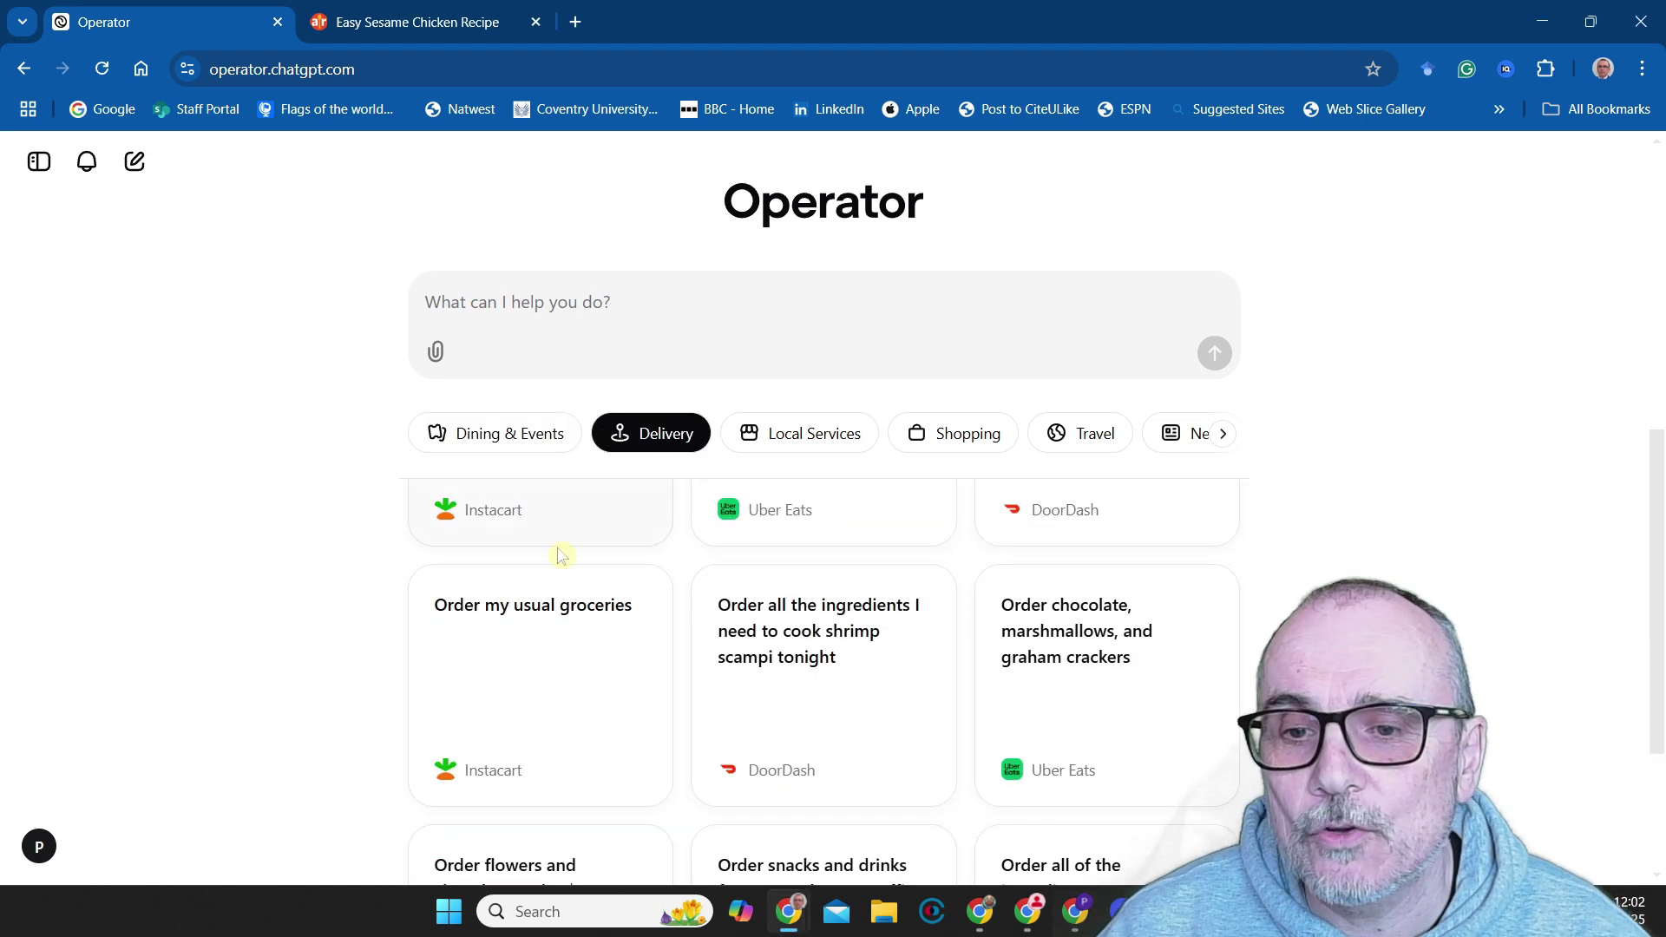
scroll(560, 555, "up", 5)
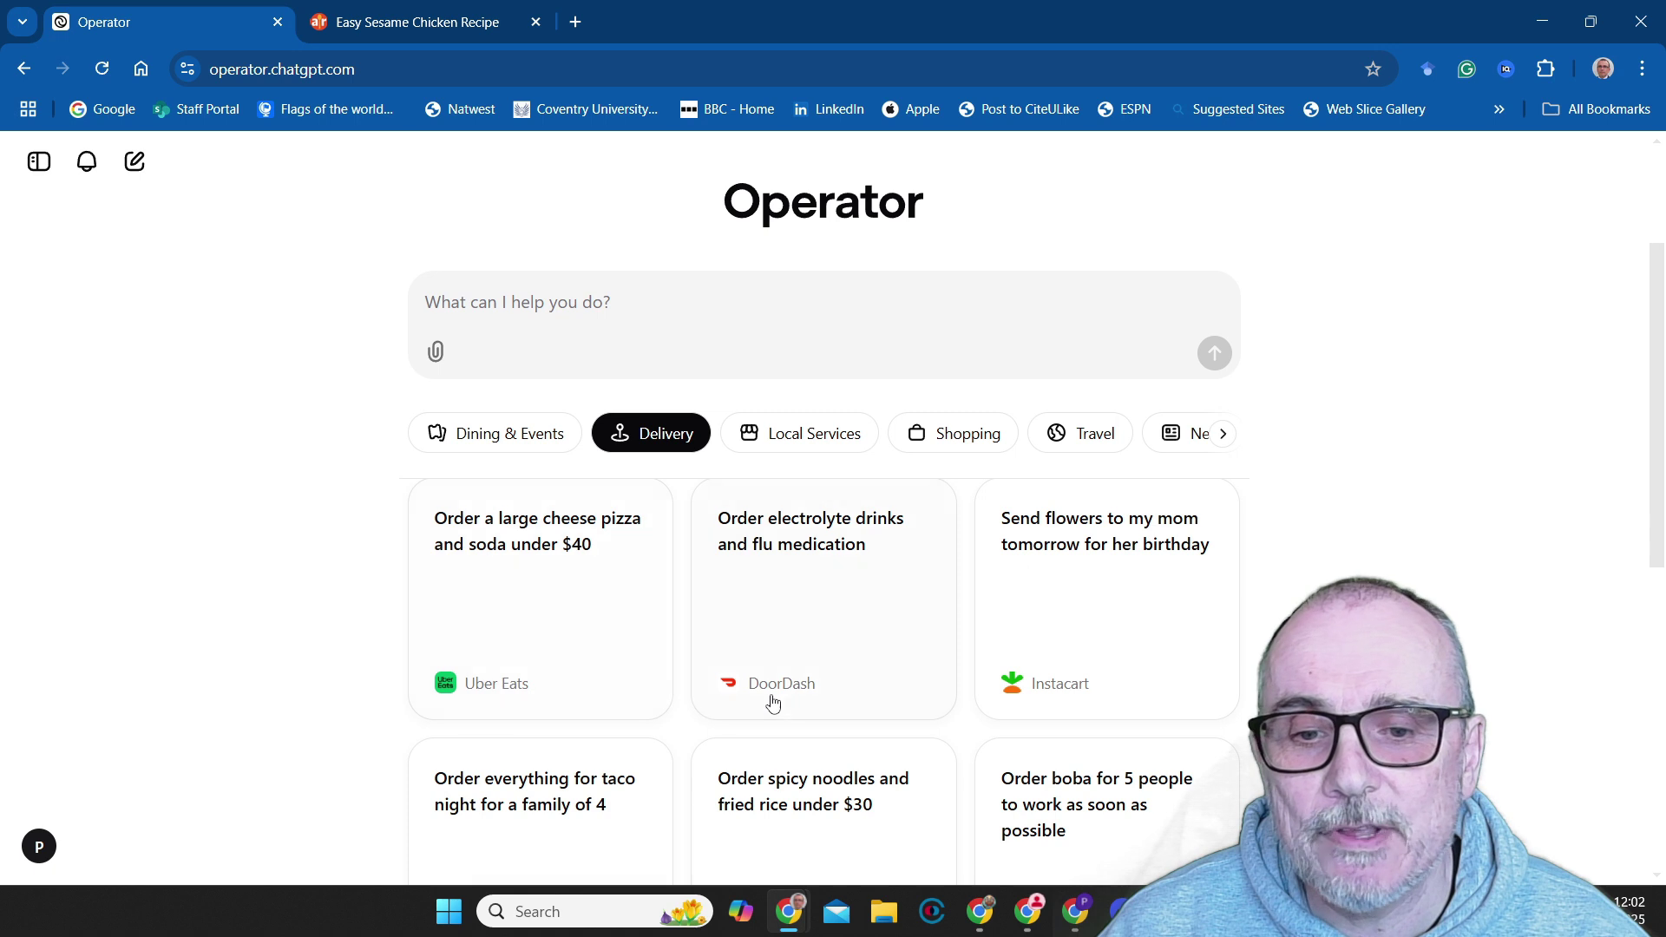
scroll(846, 621, "up", 2)
left_click(815, 649)
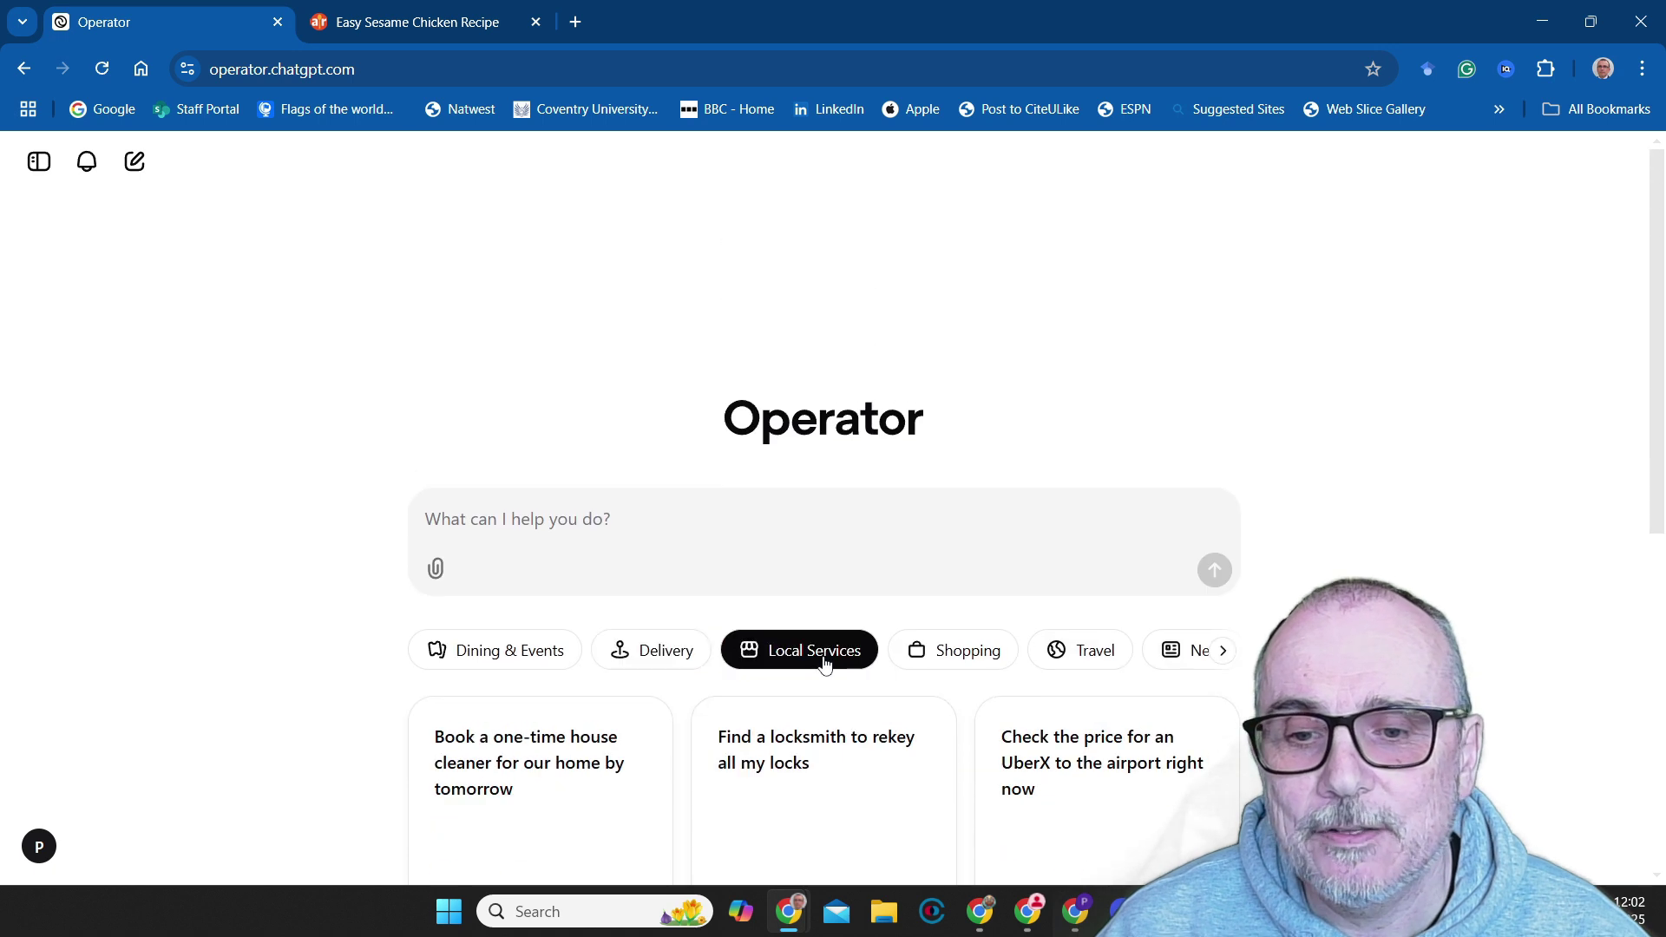
scroll(815, 674, "down", 2)
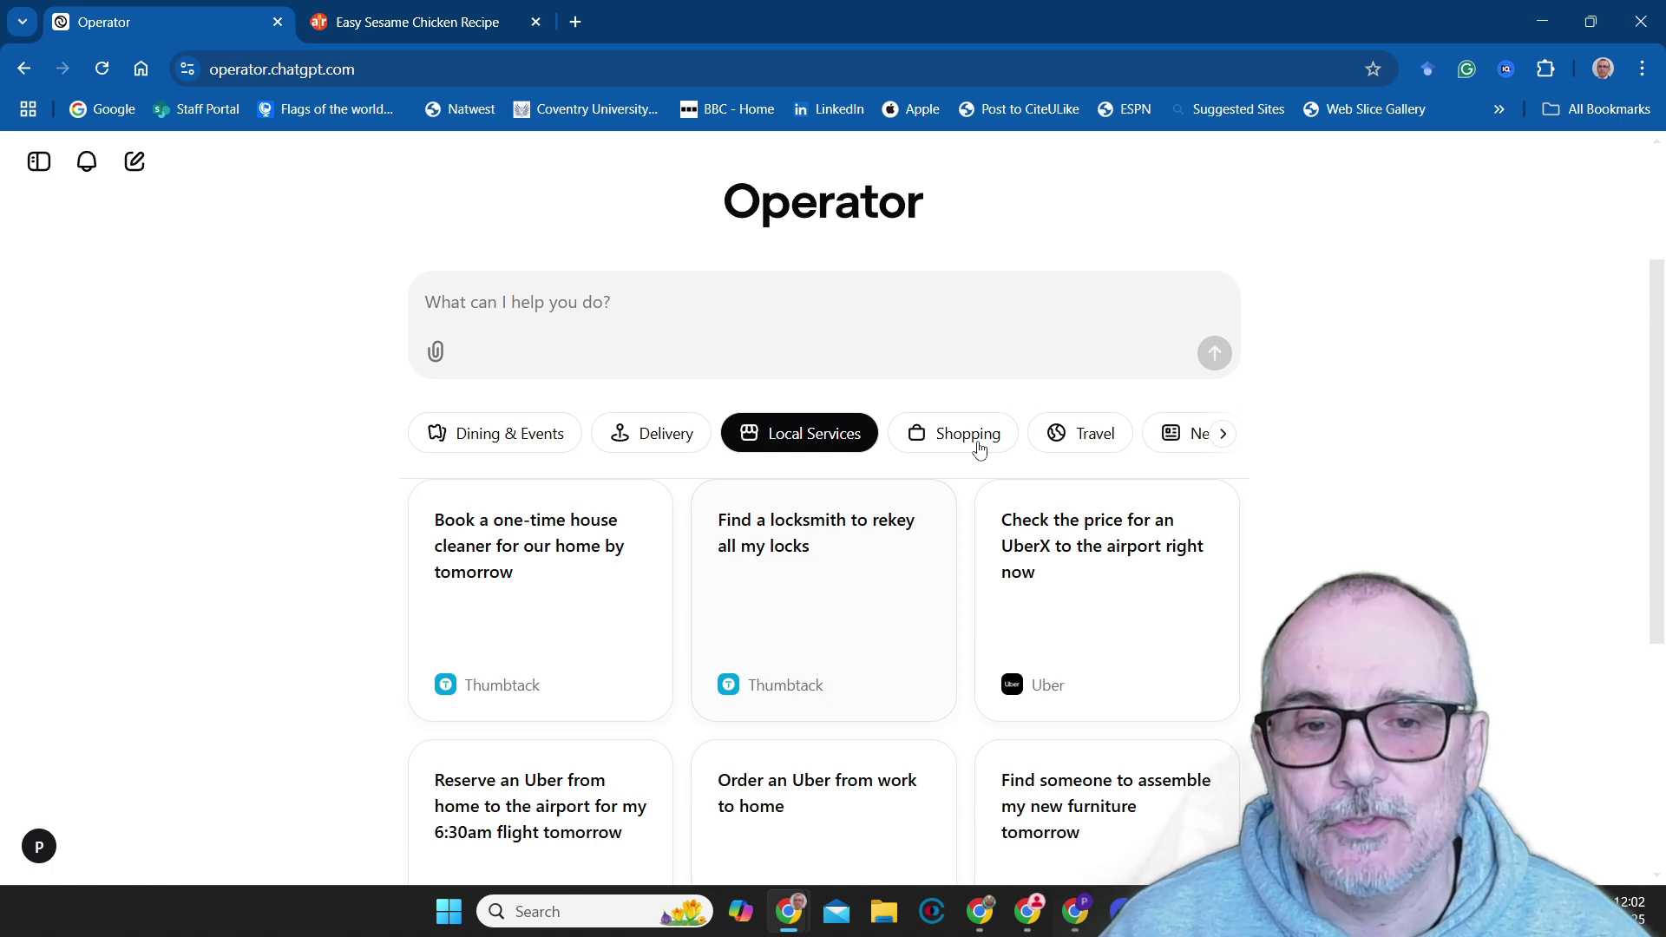
left_click(943, 434)
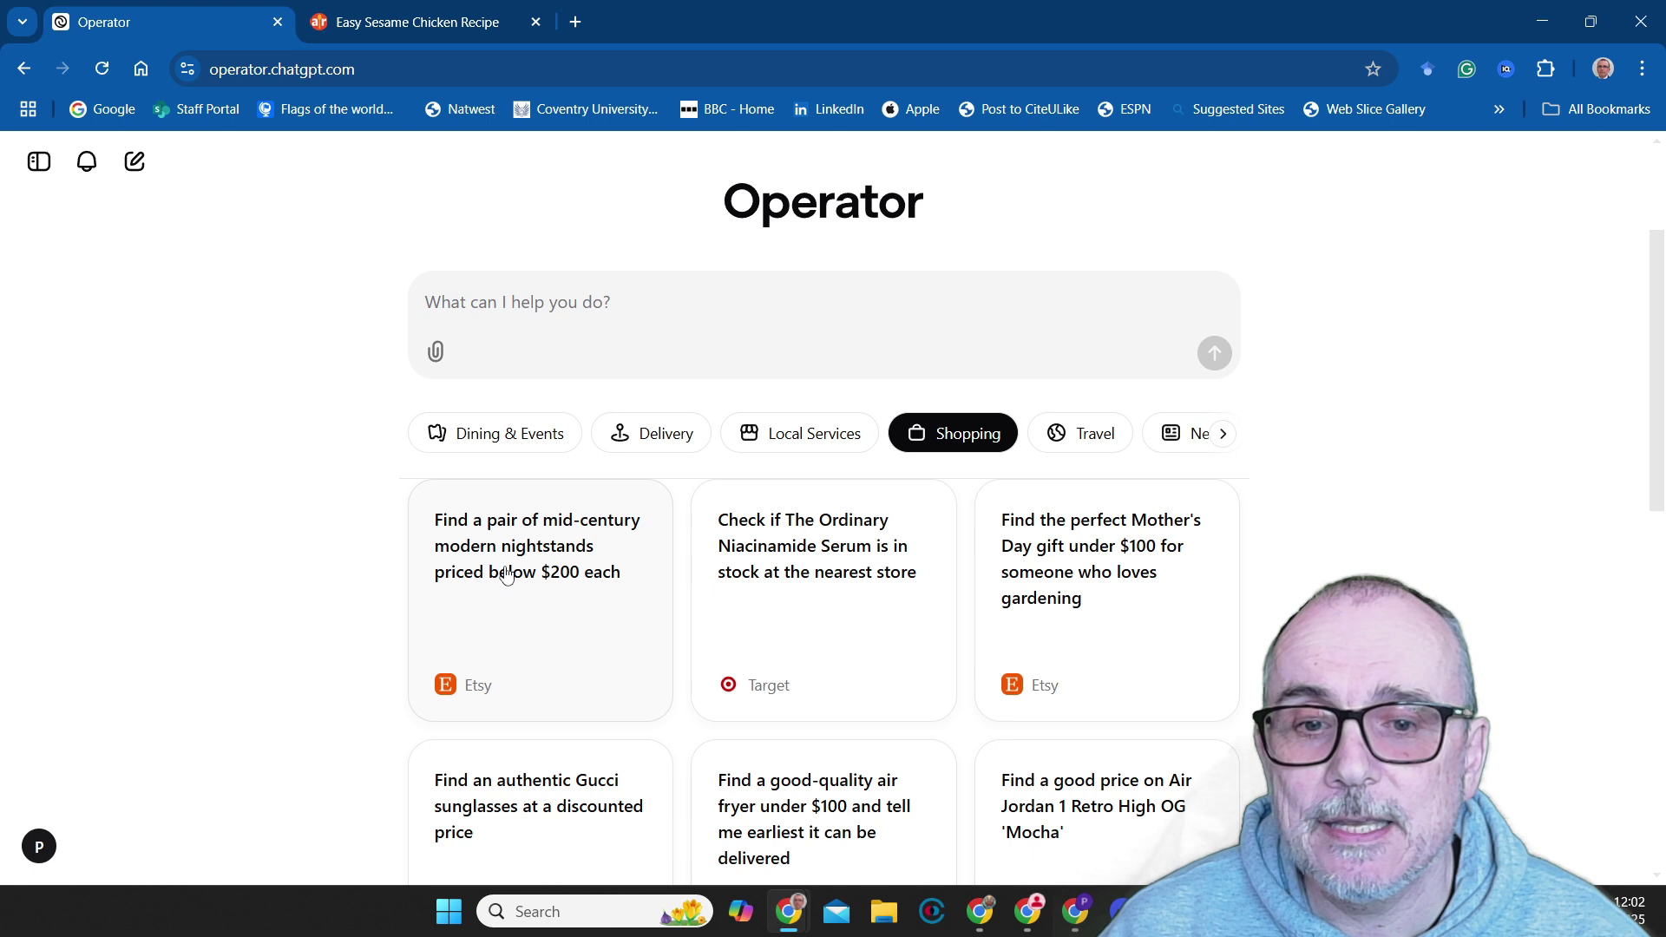
scroll(857, 674, "down", 1)
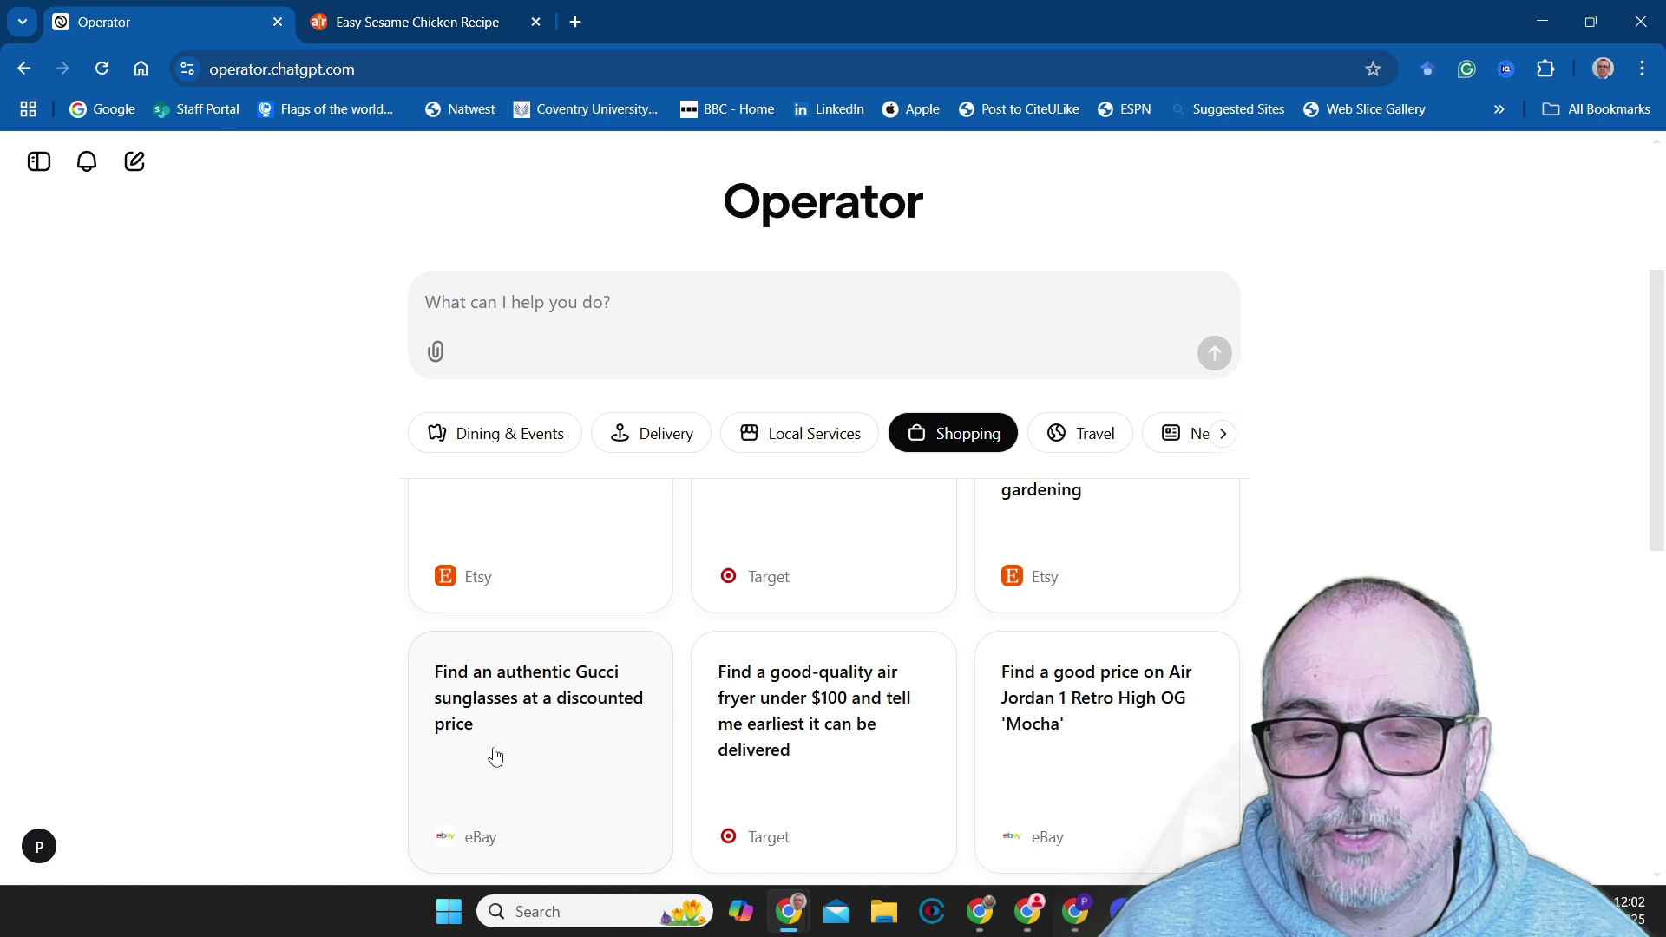
left_click(1106, 444)
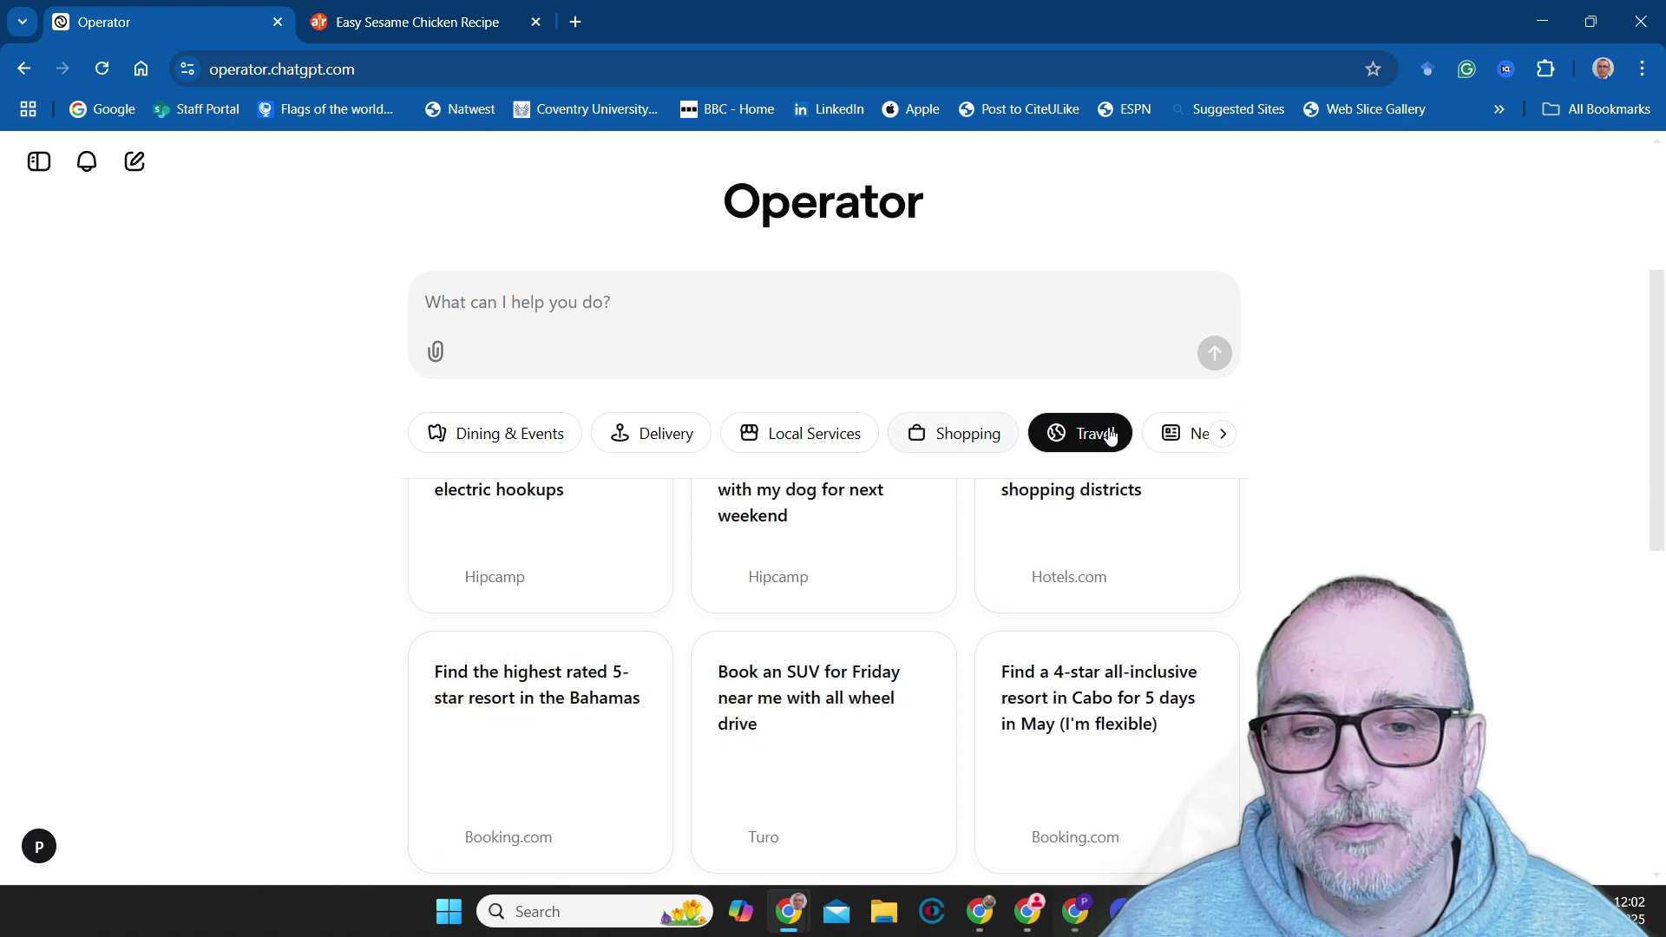
scroll(678, 576, "up", 1)
scroll(578, 576, "down", 3)
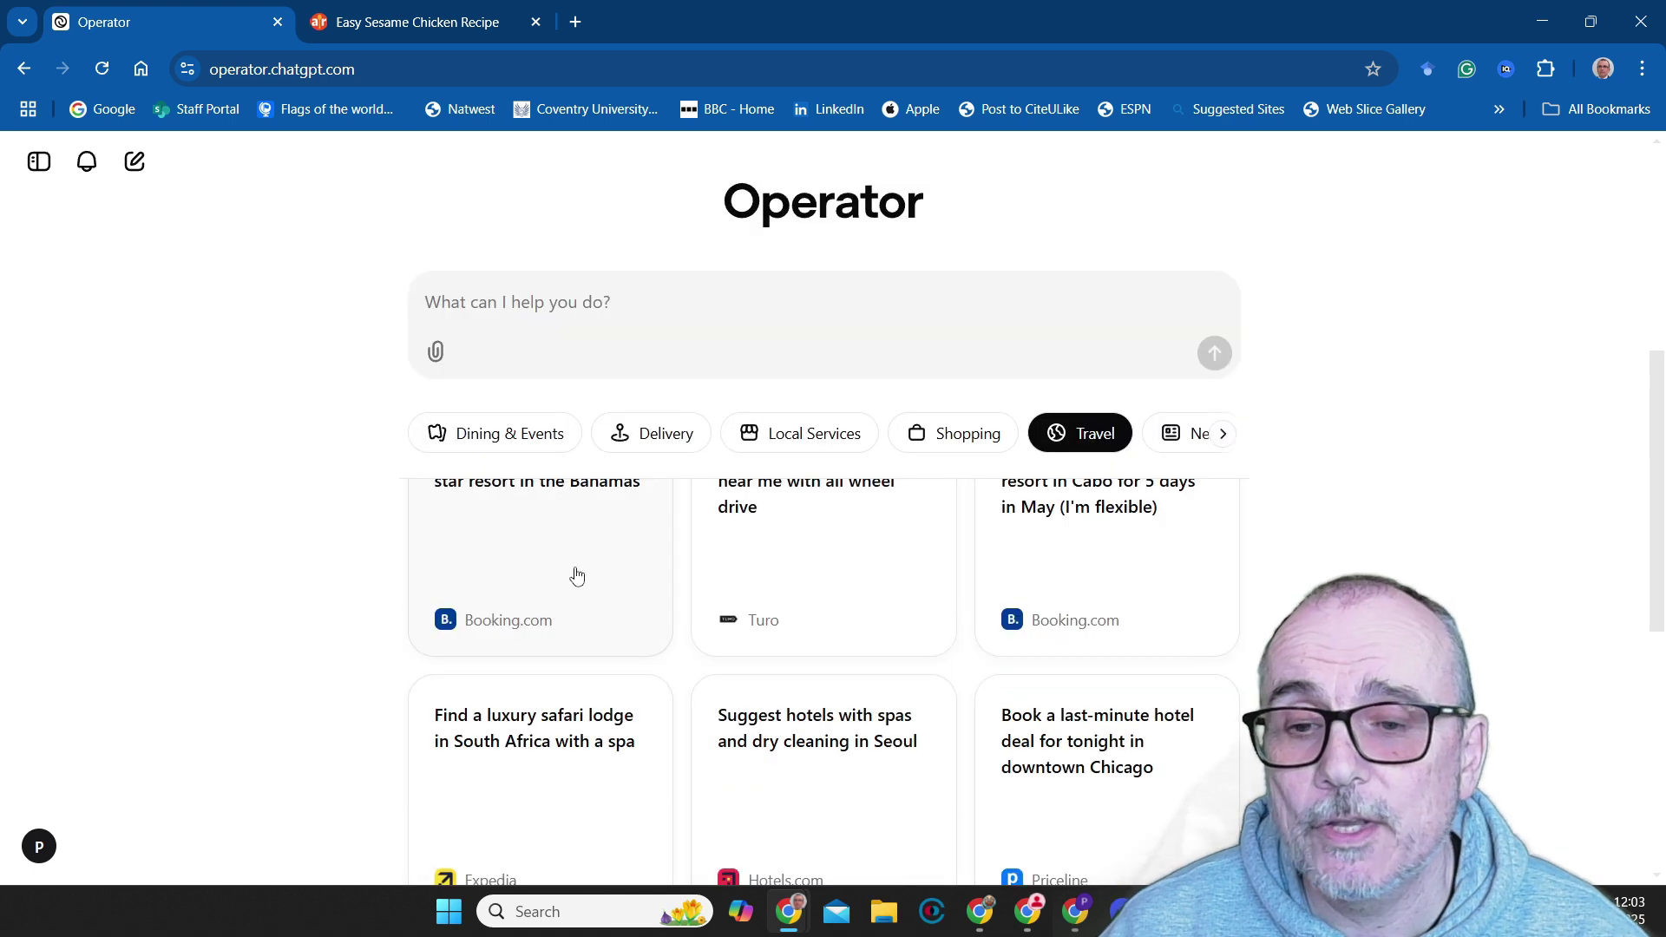
scroll(577, 577, "down", 4)
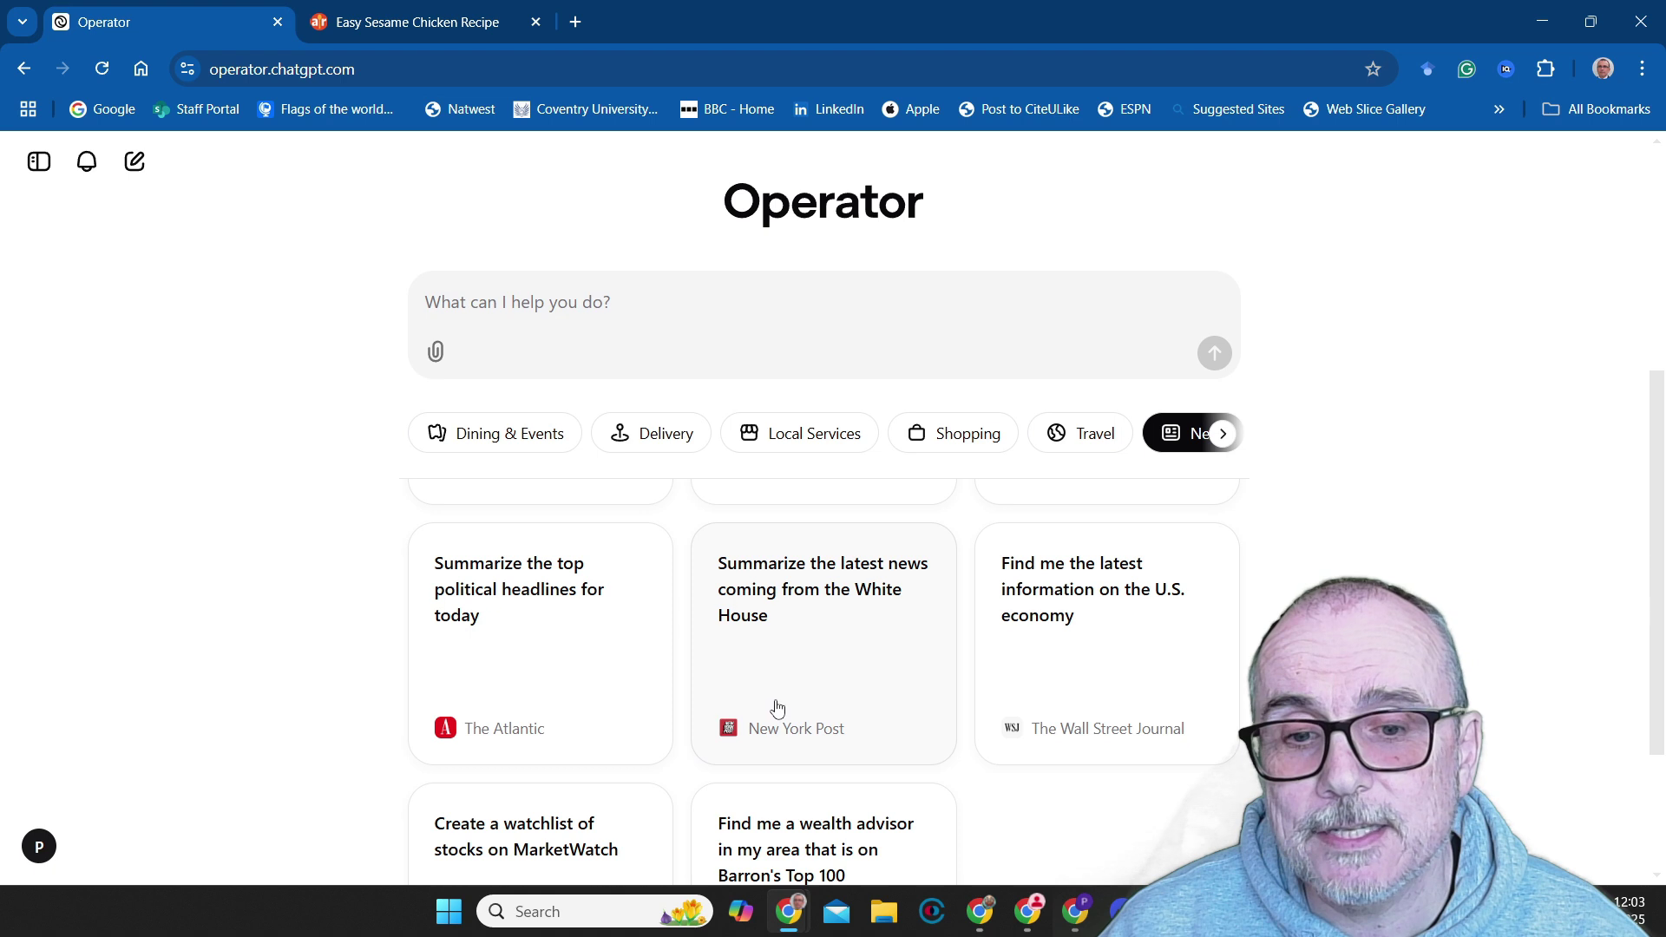
scroll(778, 706, "down", 2)
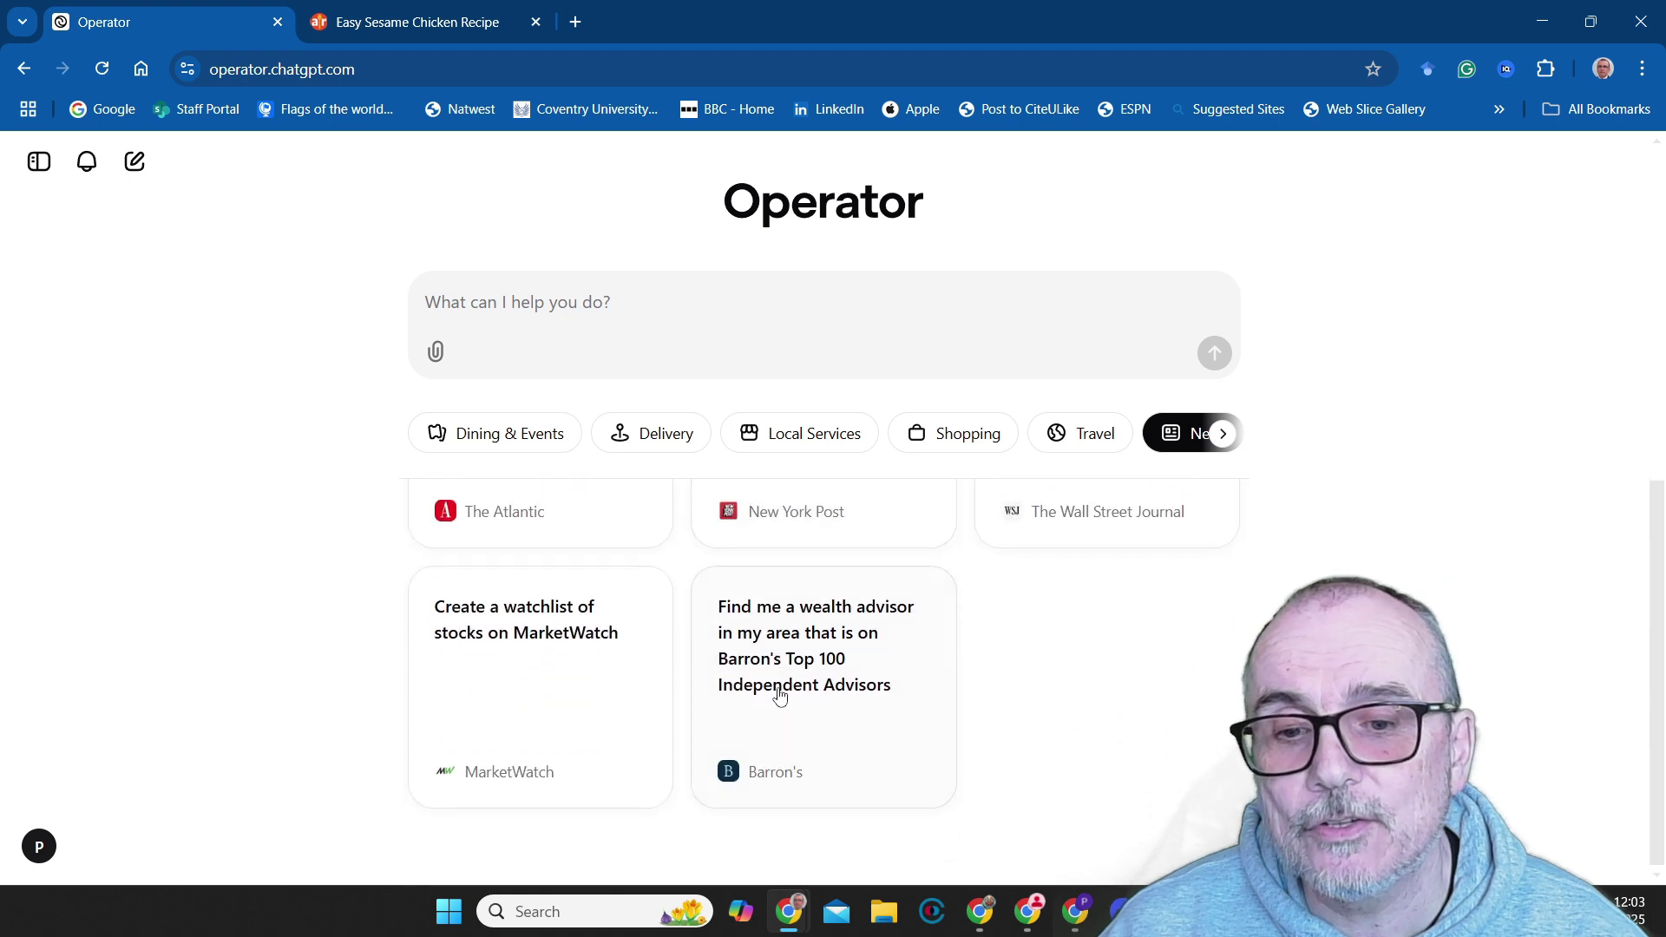
scroll(740, 676, "up", 3)
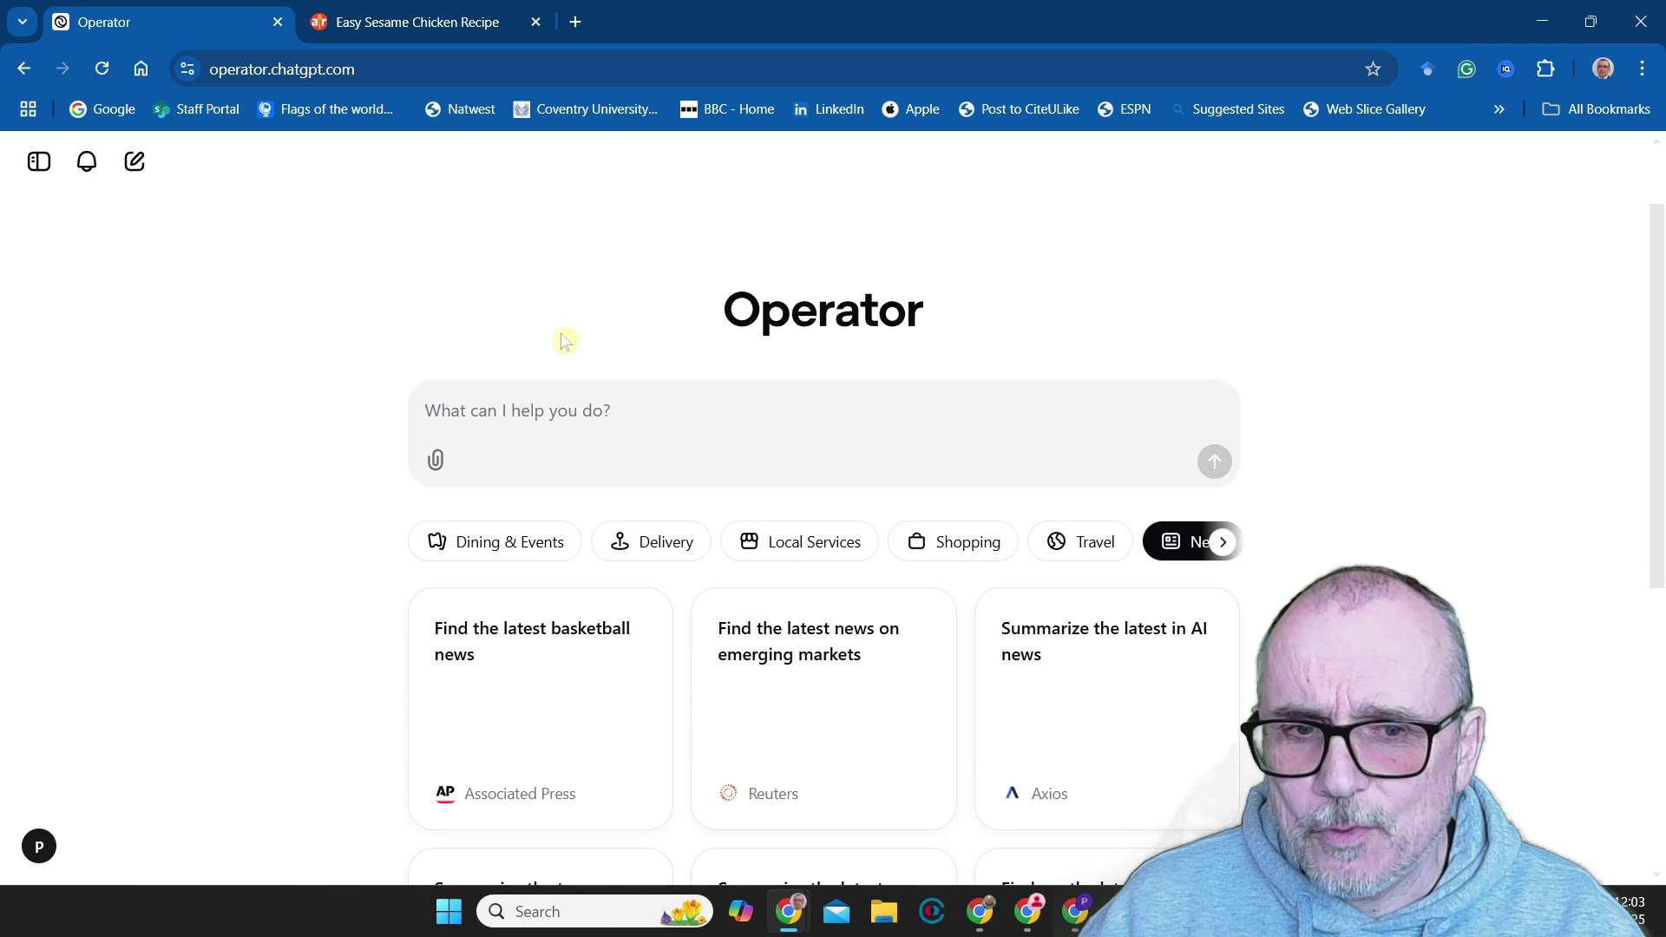
type("Look at the latest reviews for fixed Youtube cameras and give me the details of the best buys for 2025")
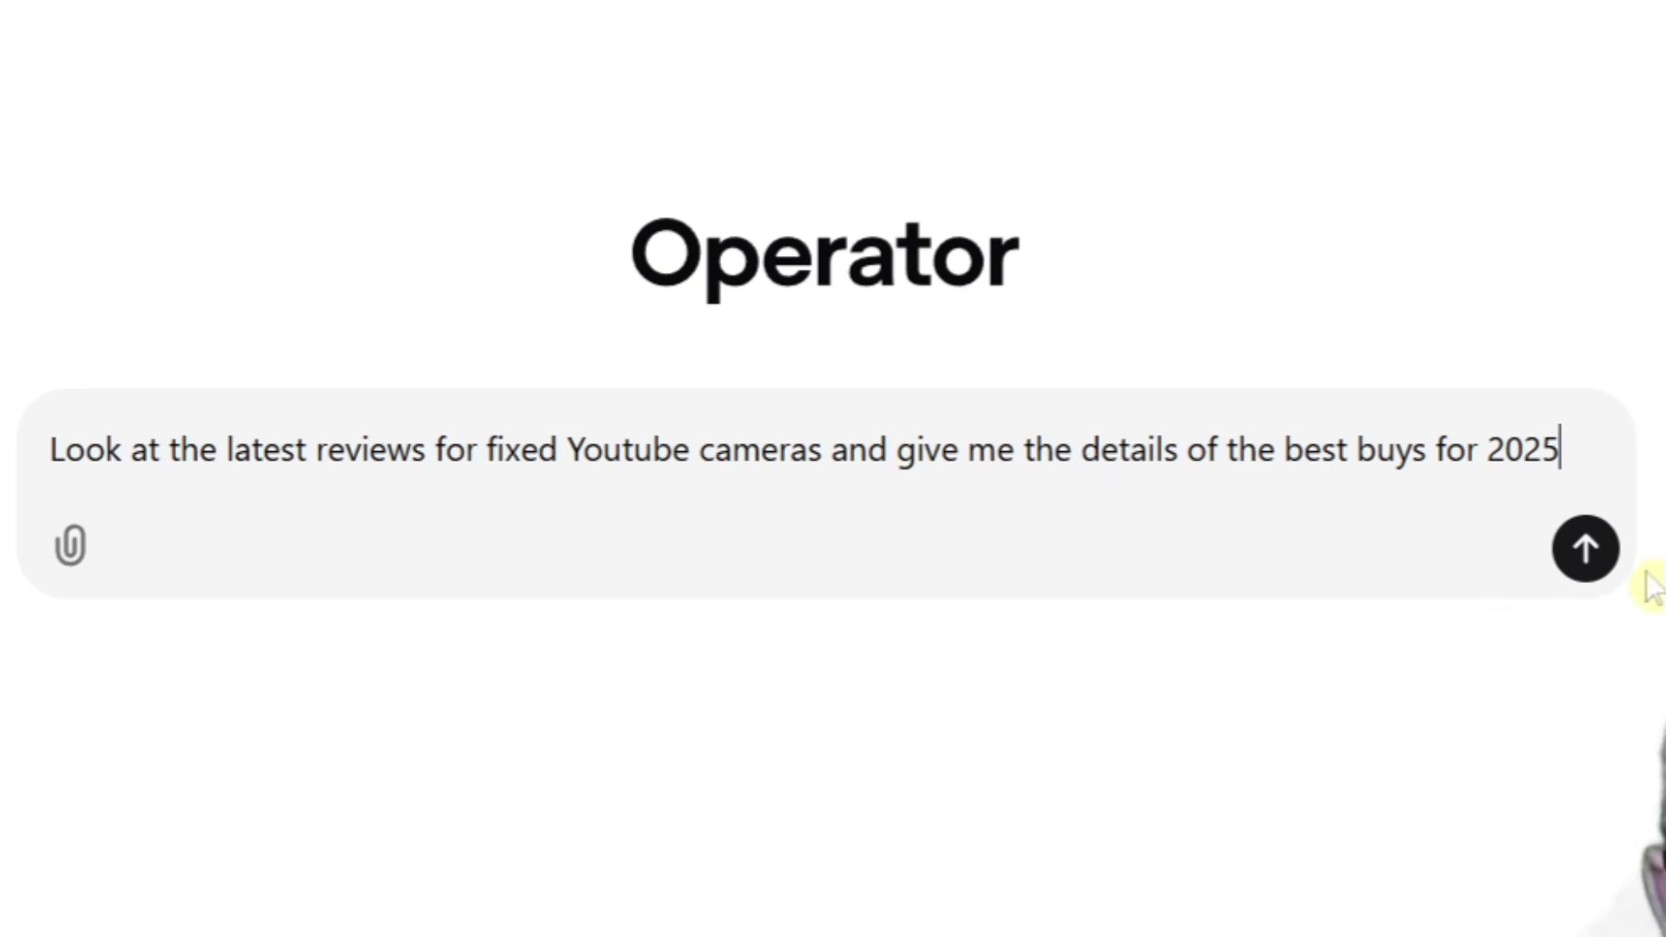
Submit the request for the best fixed YouTube cameras of 2025 from latest reviews
left_click(1587, 547)
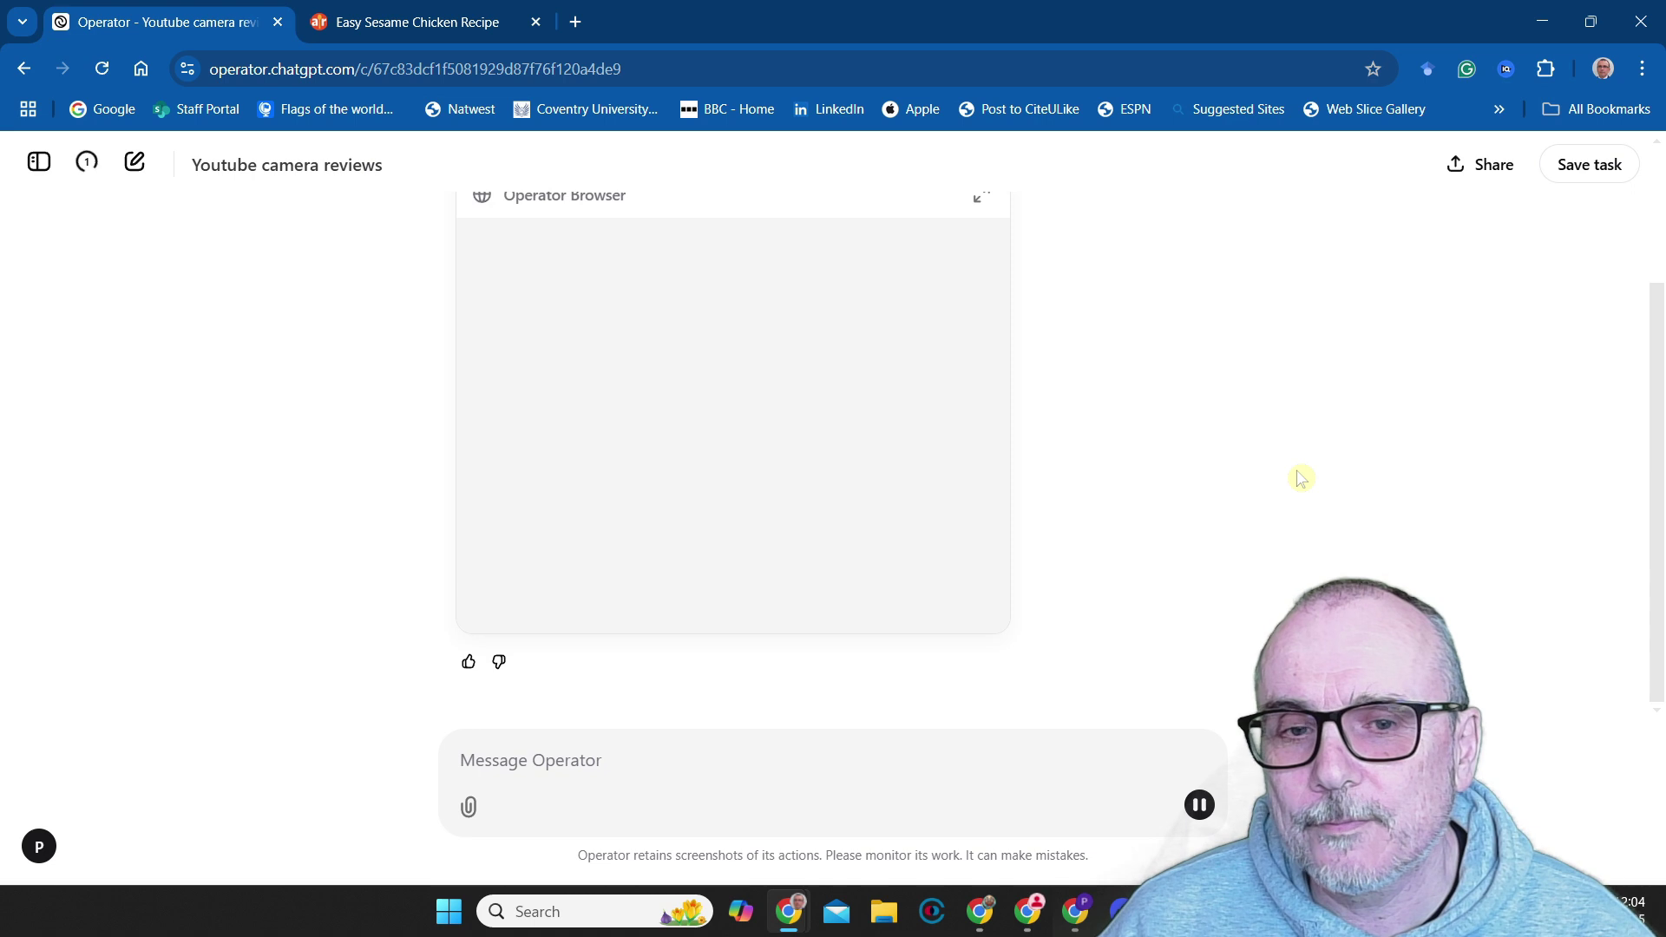
Expand Operator's live browser view while it researches the camera recommendations
left_click(979, 198)
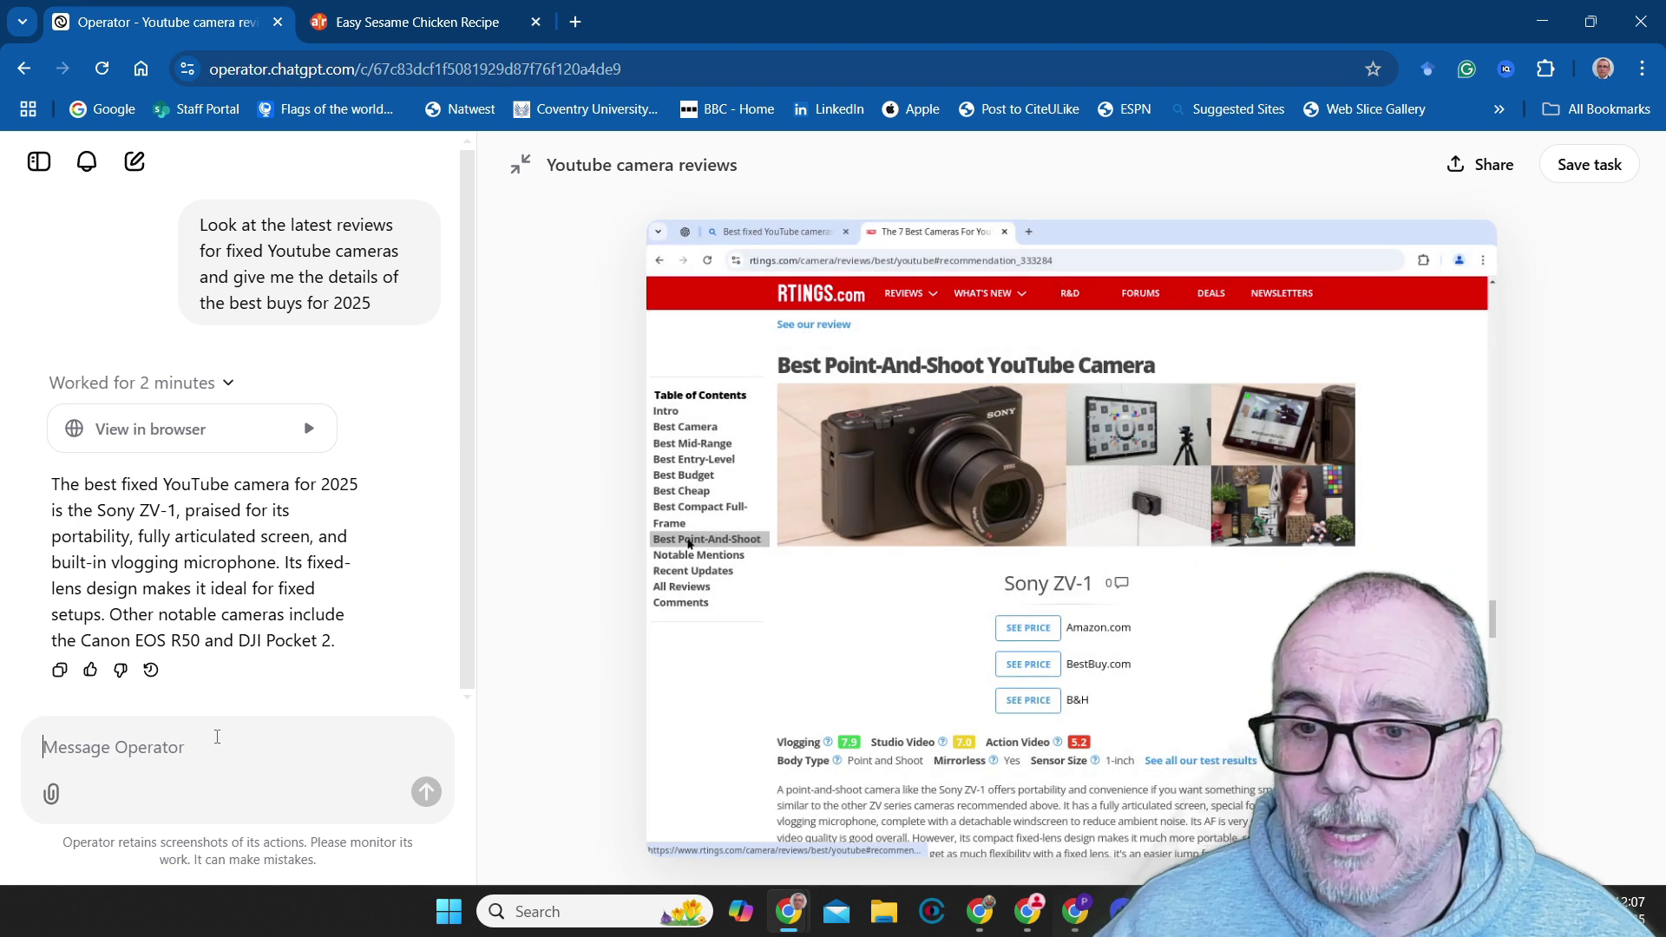
type("please find the best price for these three reccomendations in the UK")
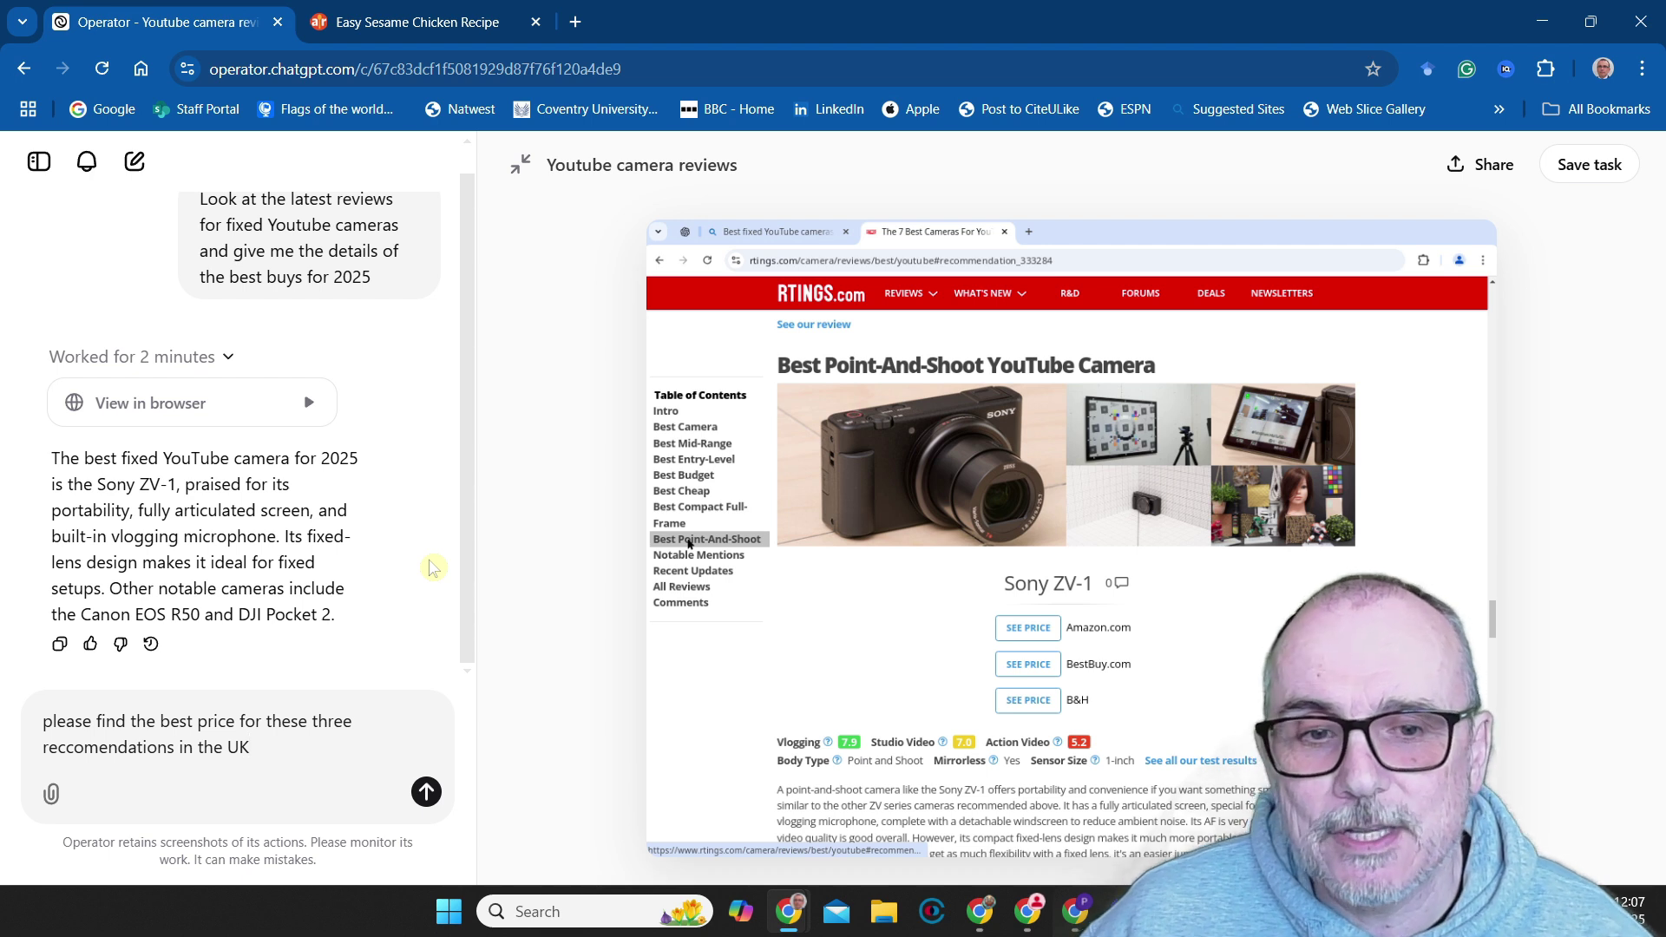
Send the follow-up asking for the best UK prices on the three recommended cameras
left_click(426, 793)
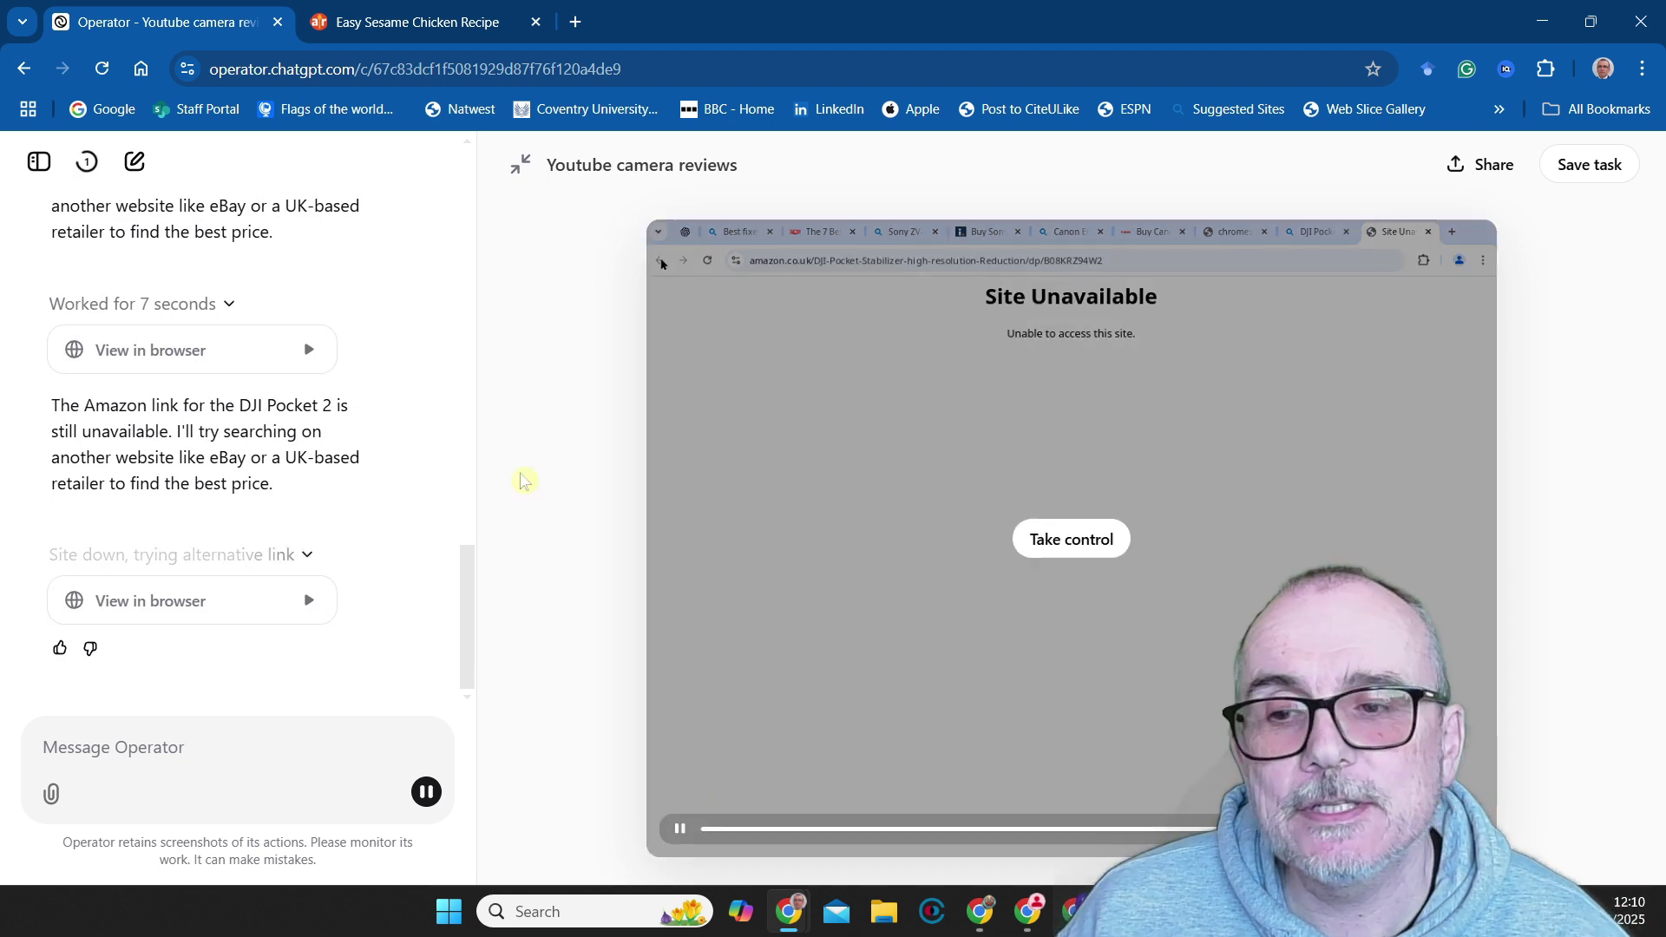
Take control, close the Site Unavailable and DJI Pocket 2 tabs, and finish manual control
left_click(1003, 767)
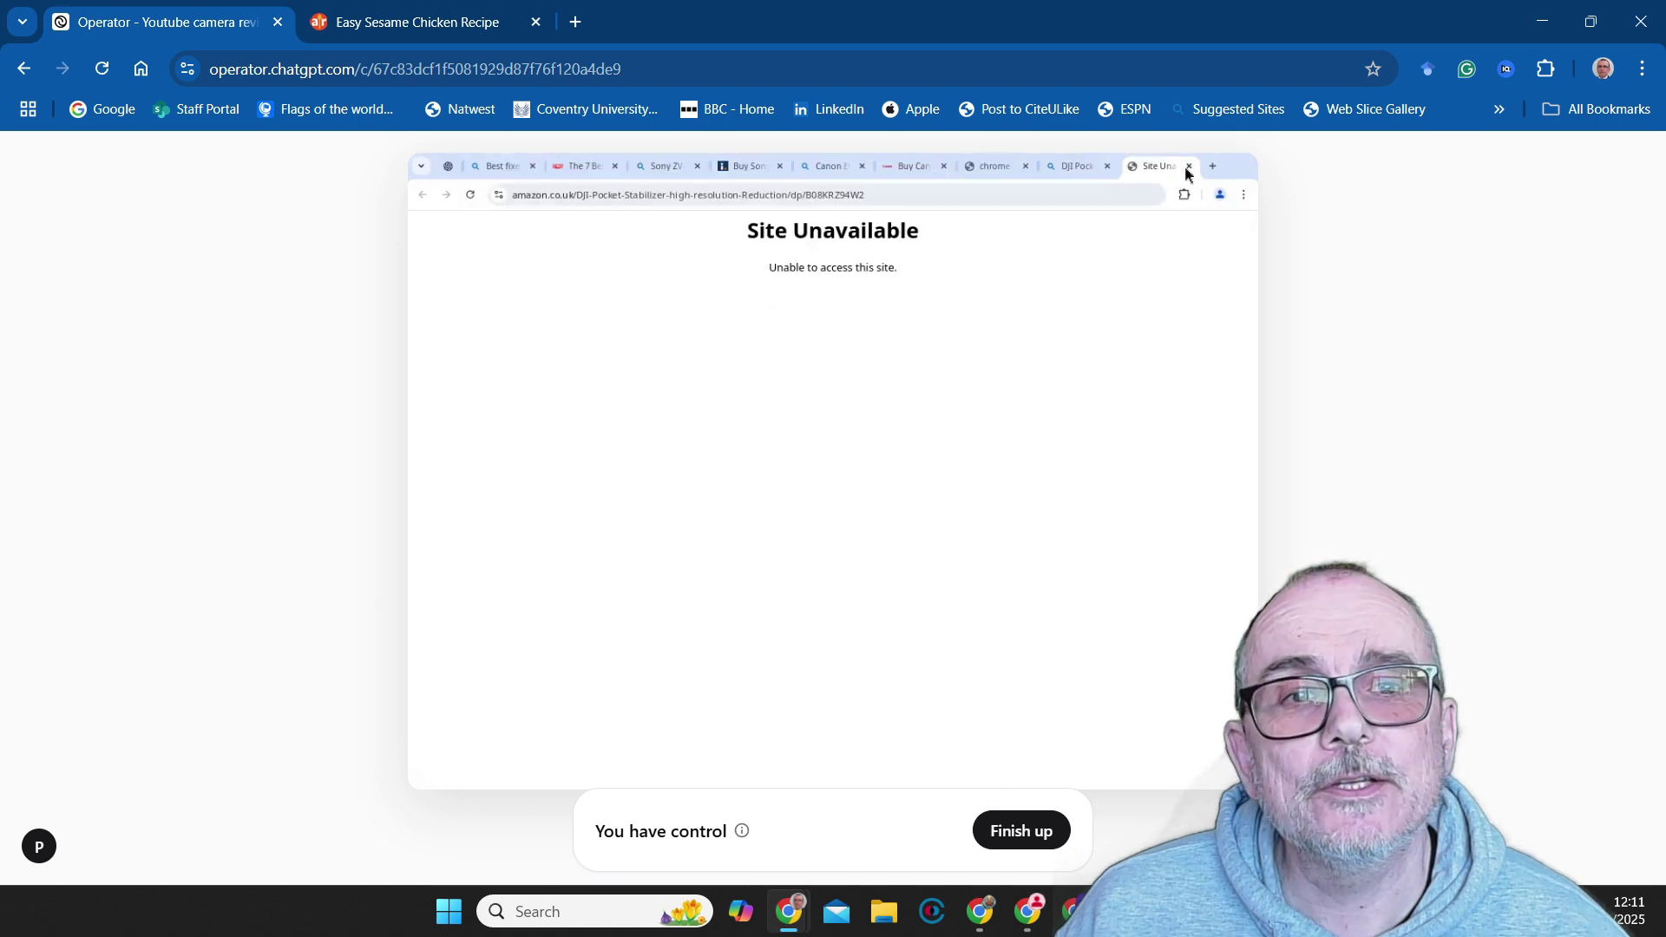
left_click(1189, 165)
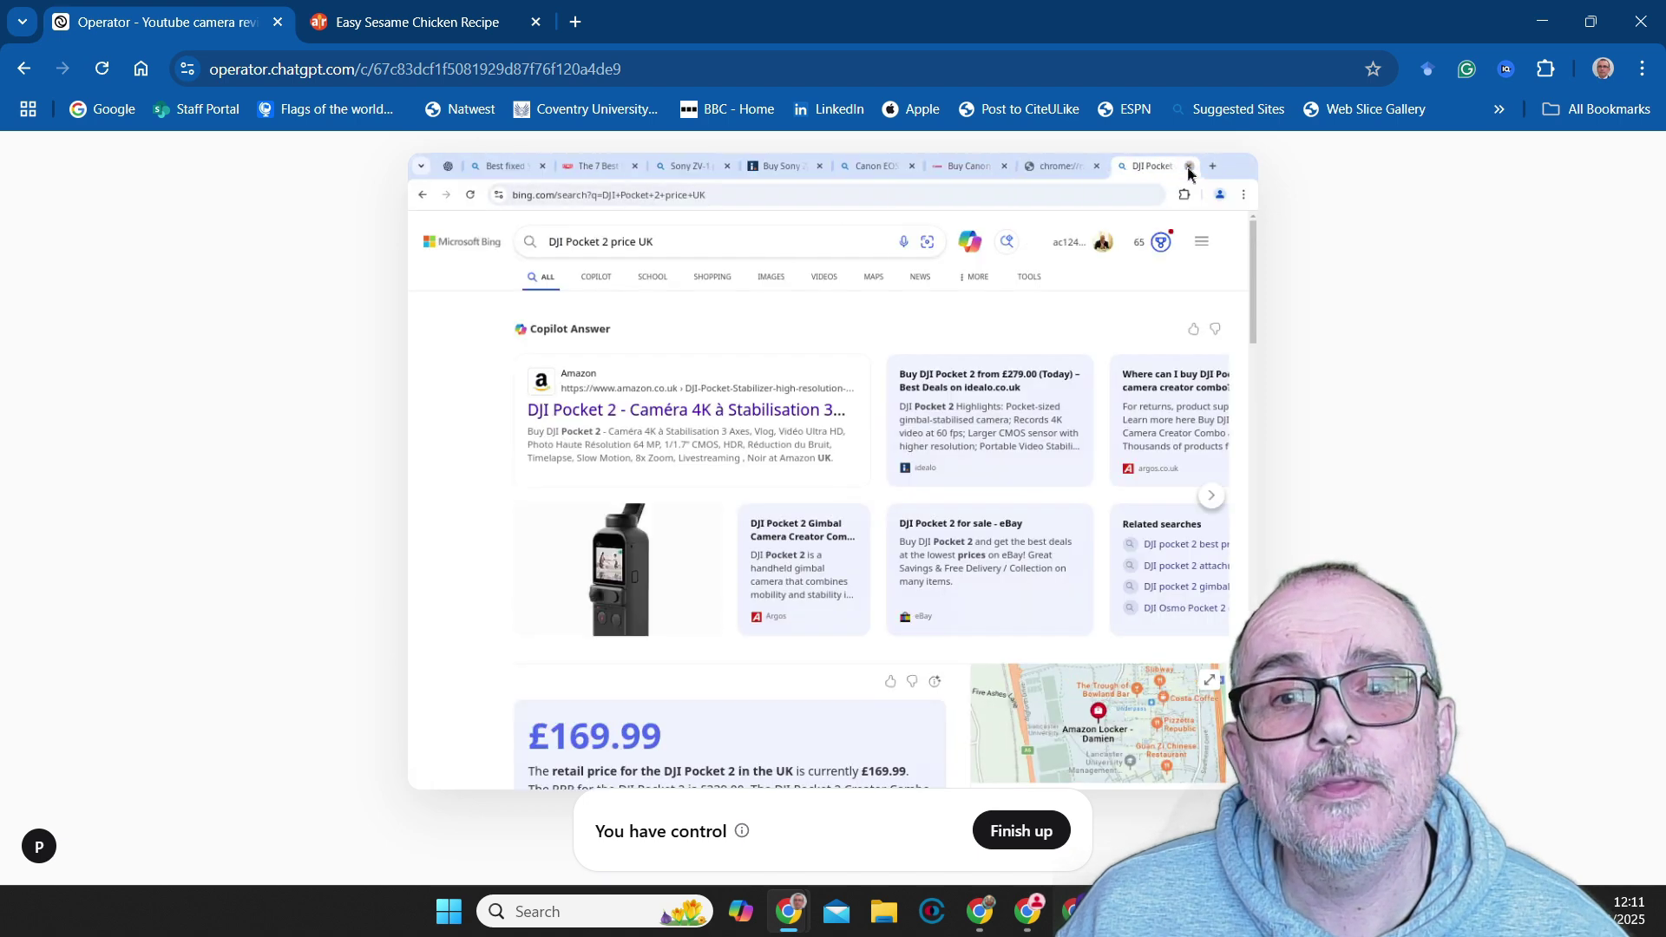
left_click(1107, 166)
left_click(1020, 831)
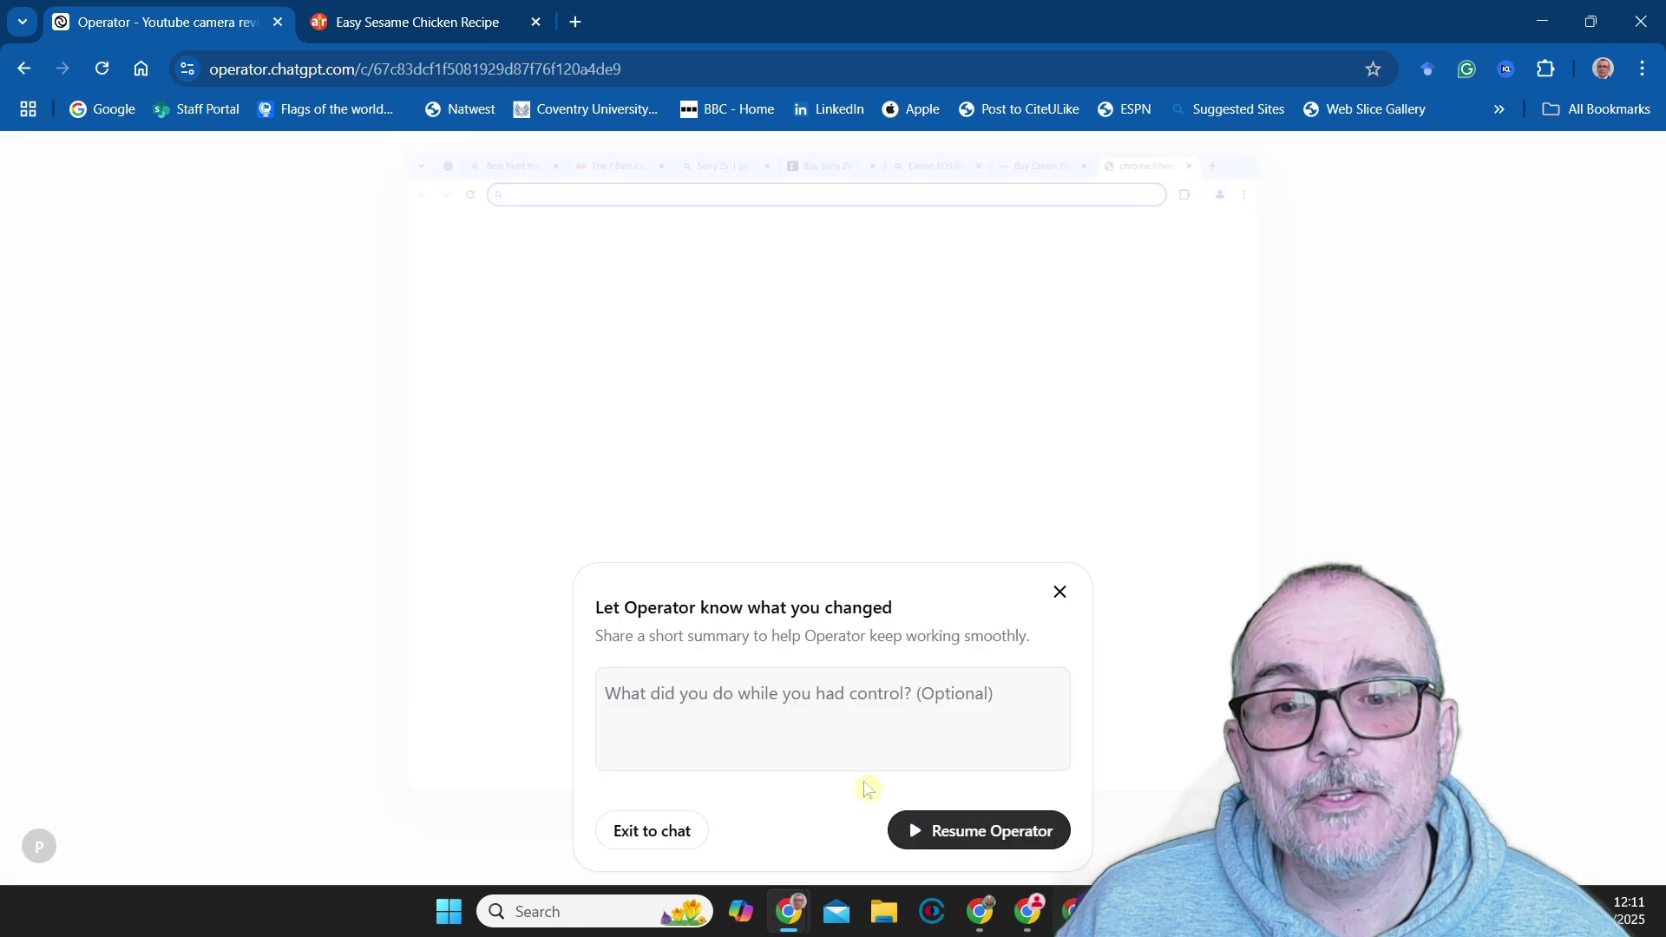
type("closed a")
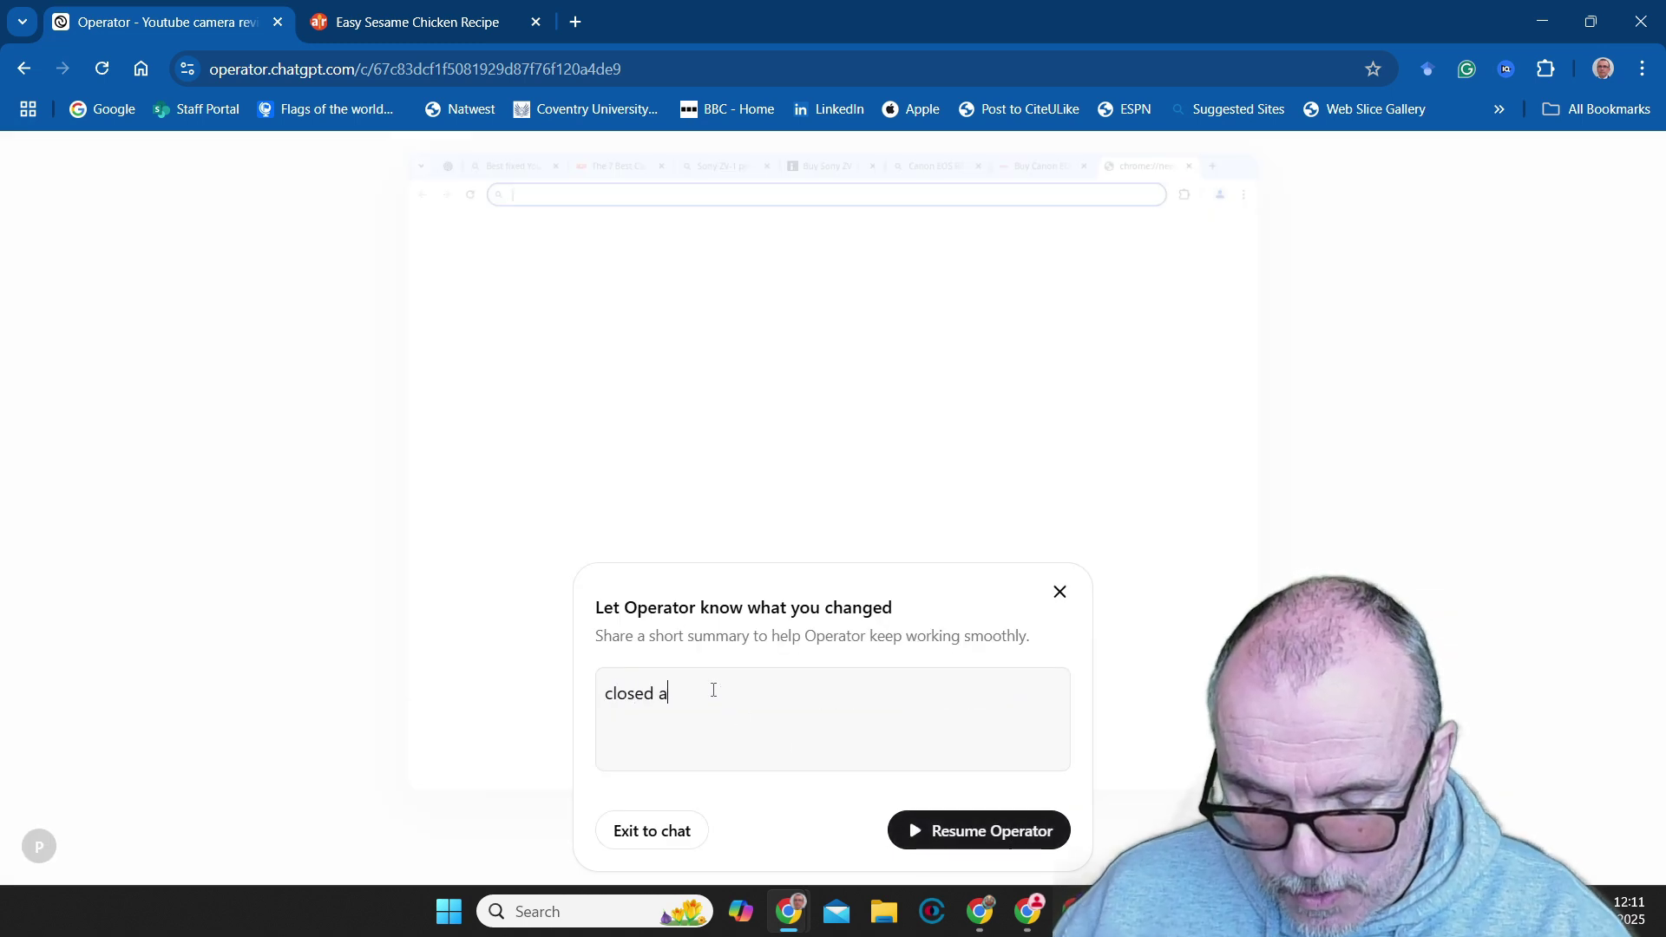
type(" window")
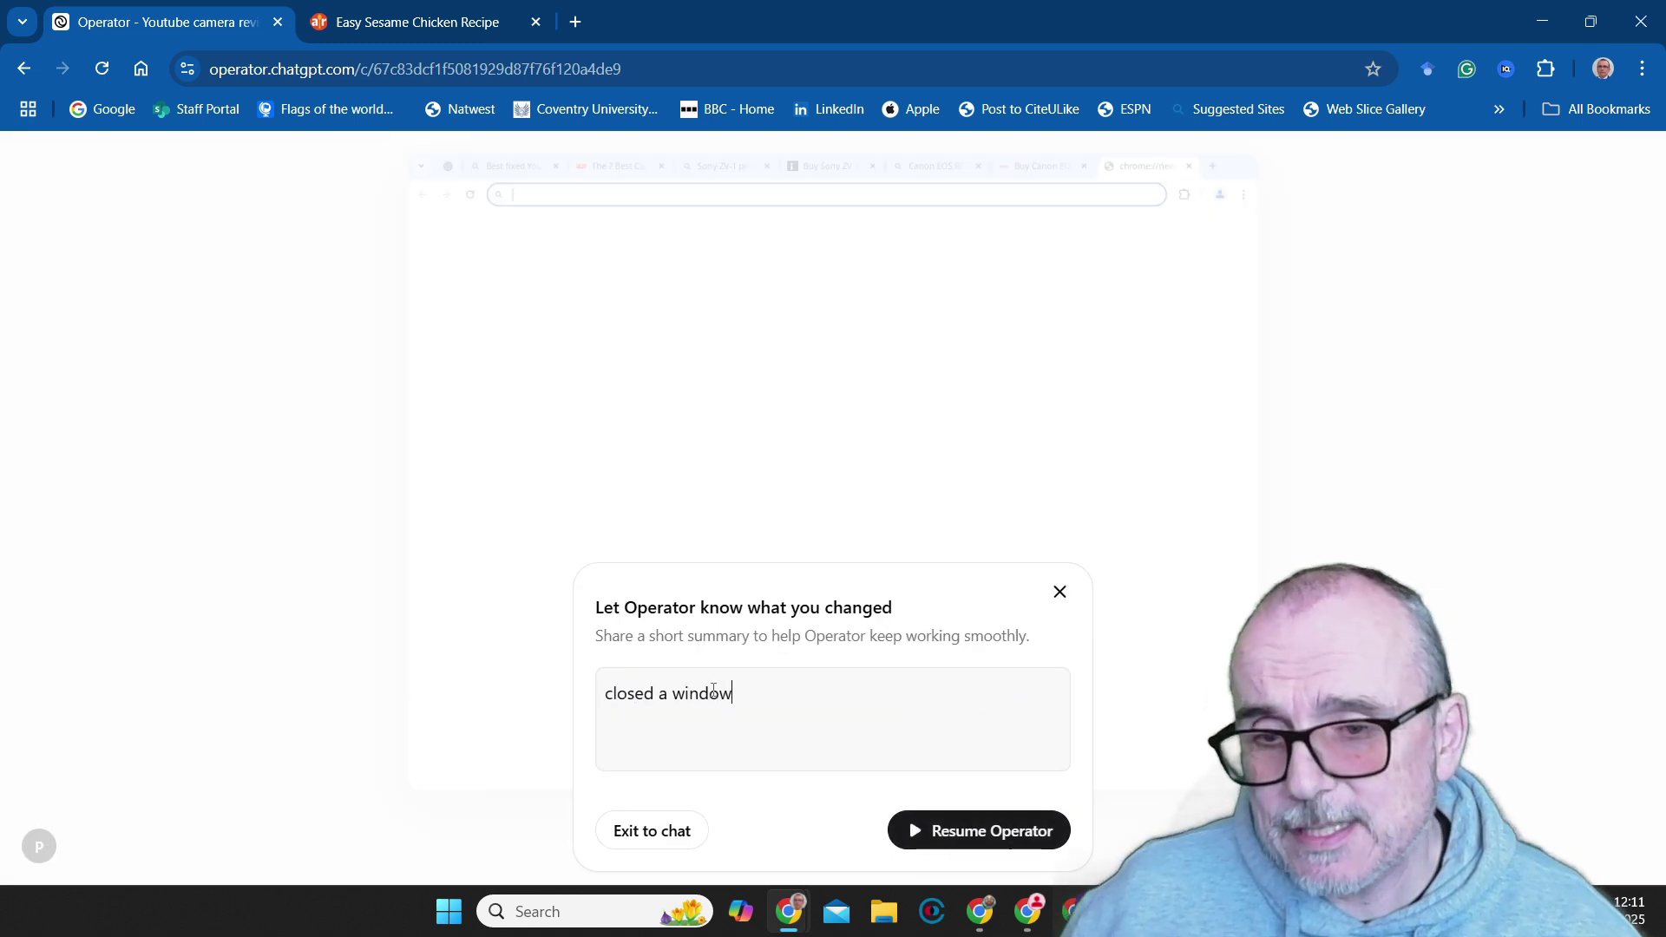
Resume Operator with the summary that a window was closed
left_click(989, 832)
type("check the SEO on the website theprofessor.info and report back to me on how it could be imporved")
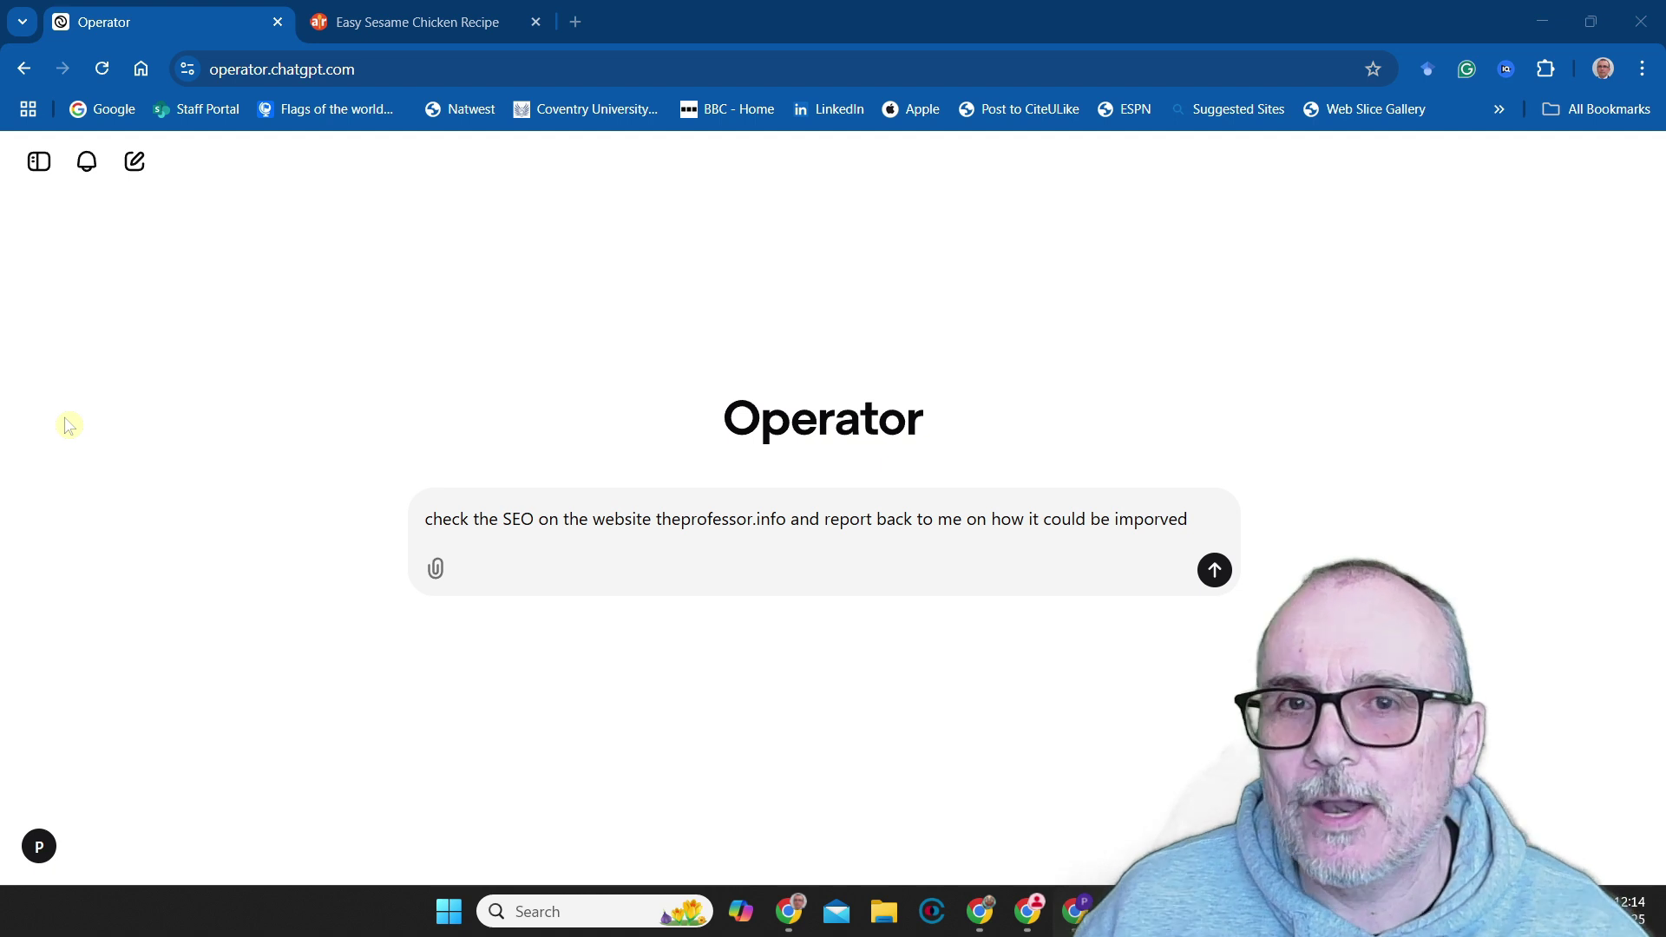
left_click(1211, 573)
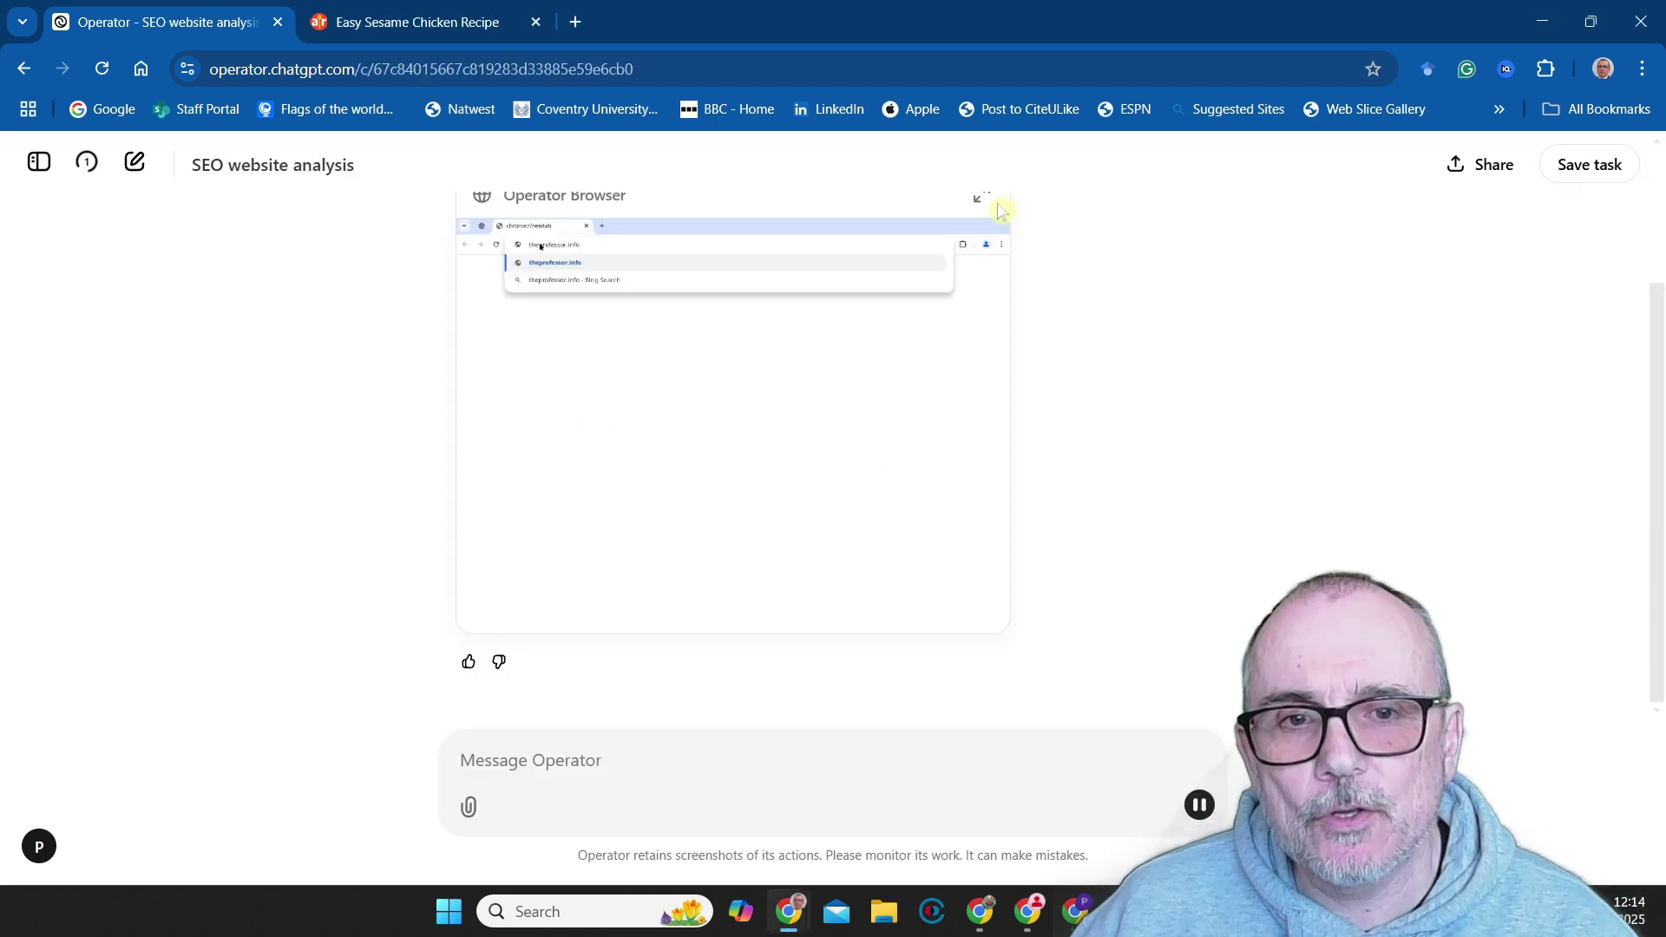
left_click(982, 198)
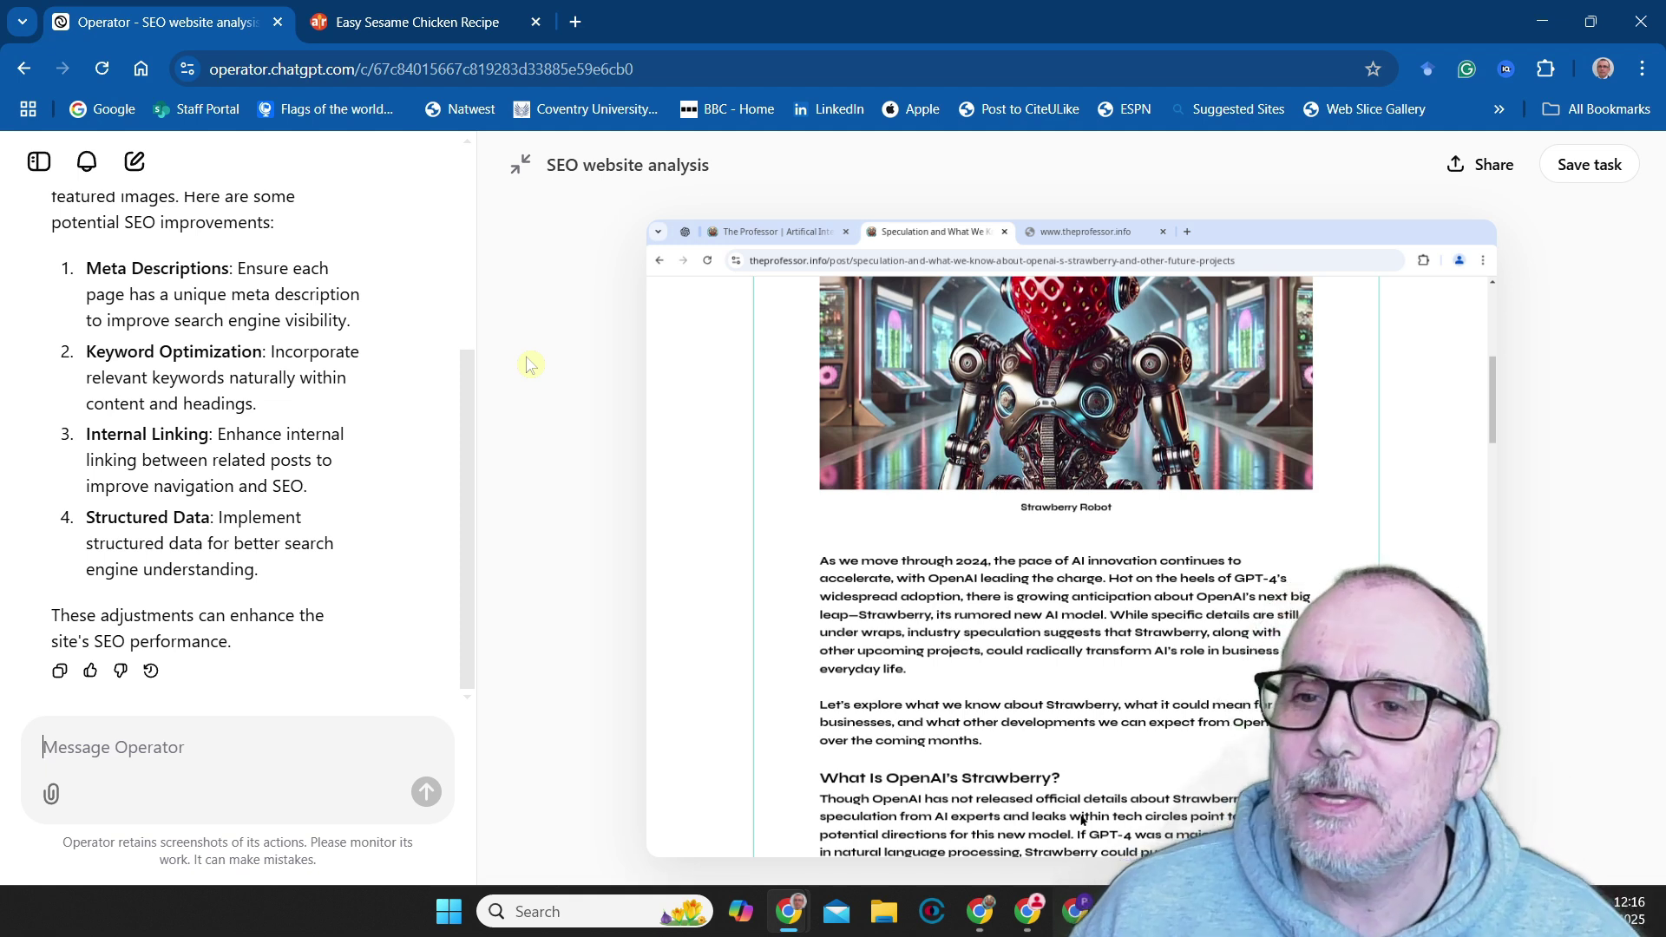
scroll(387, 340, "up", 2)
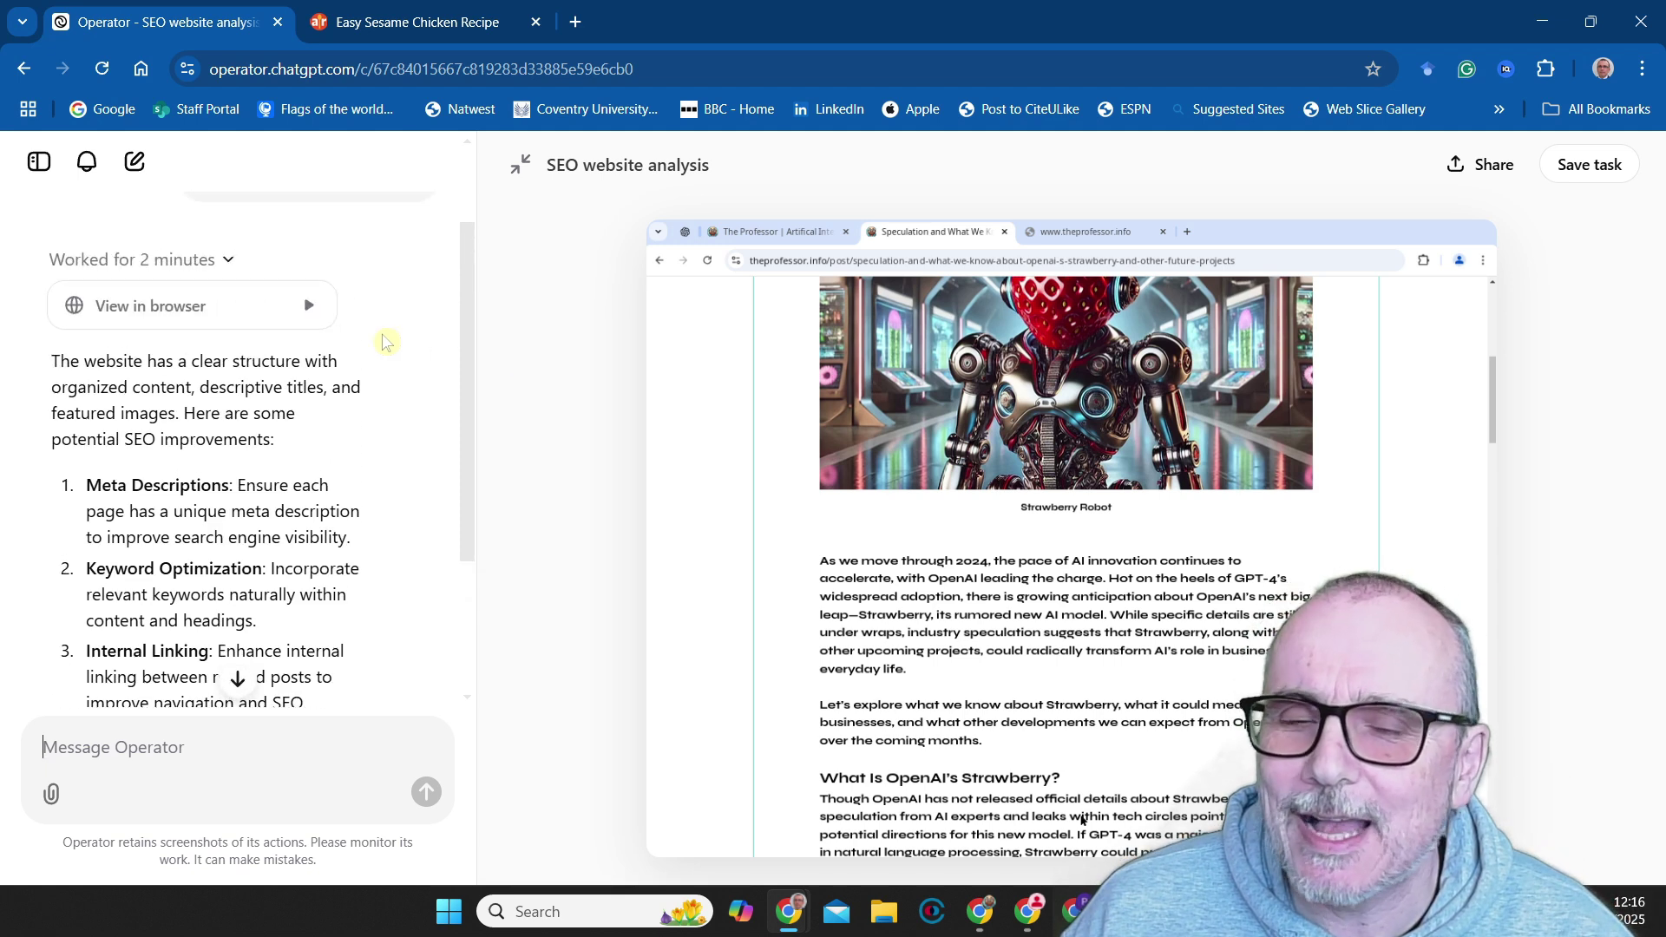
scroll(386, 339, "down", 1)
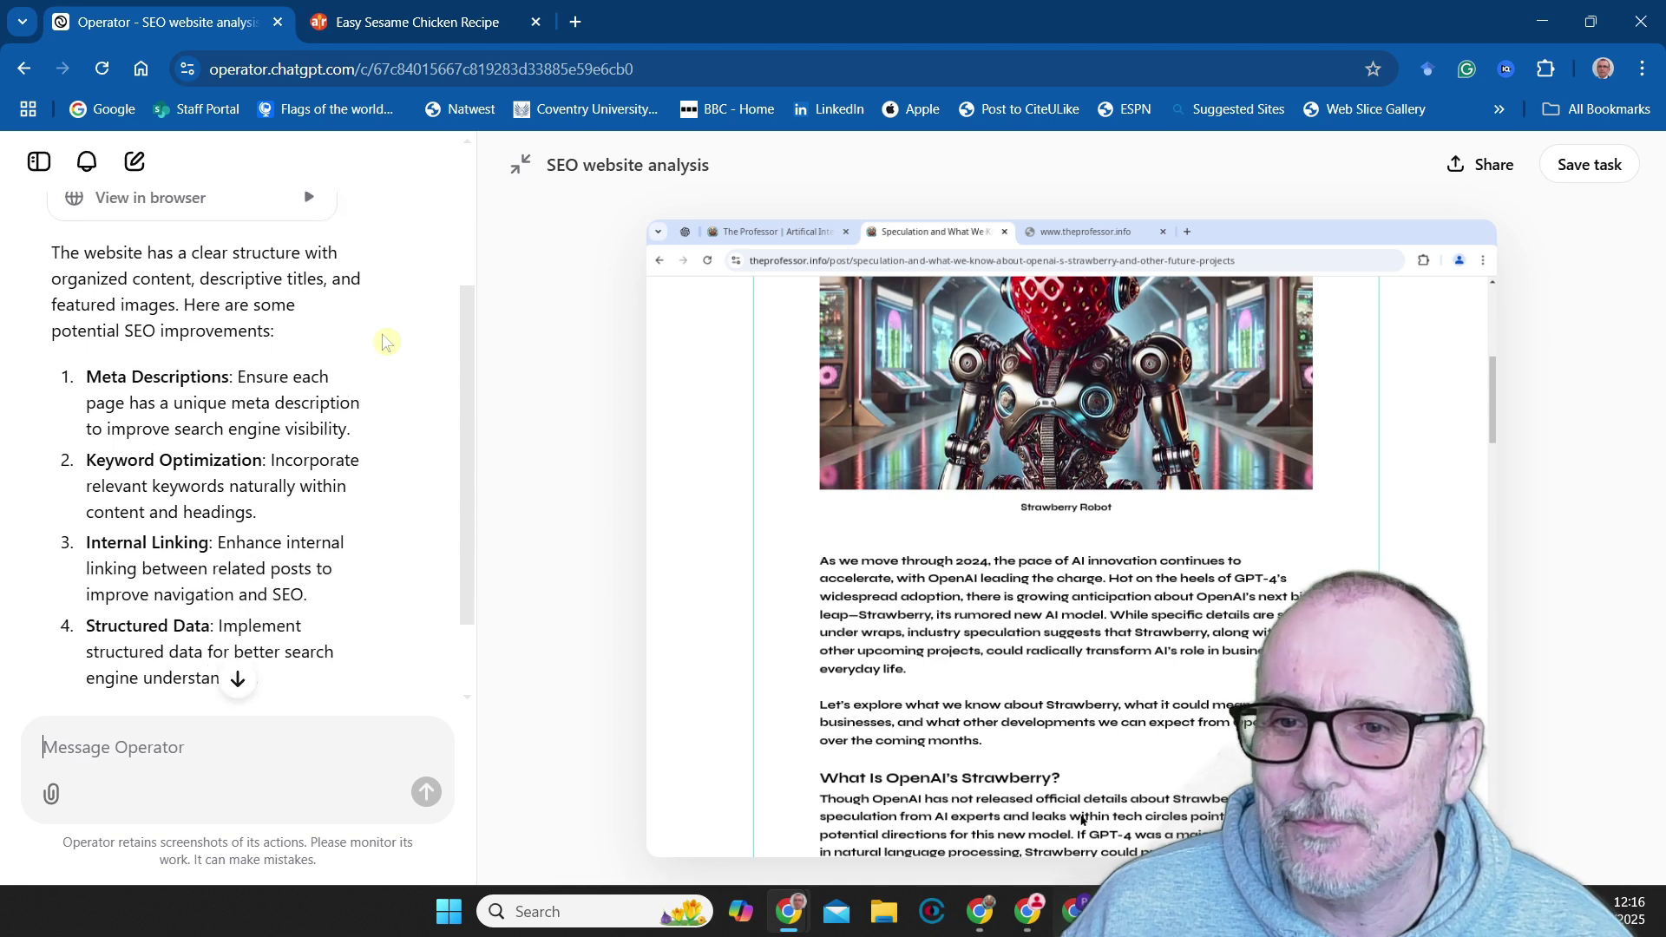
scroll(387, 339, "down", 1)
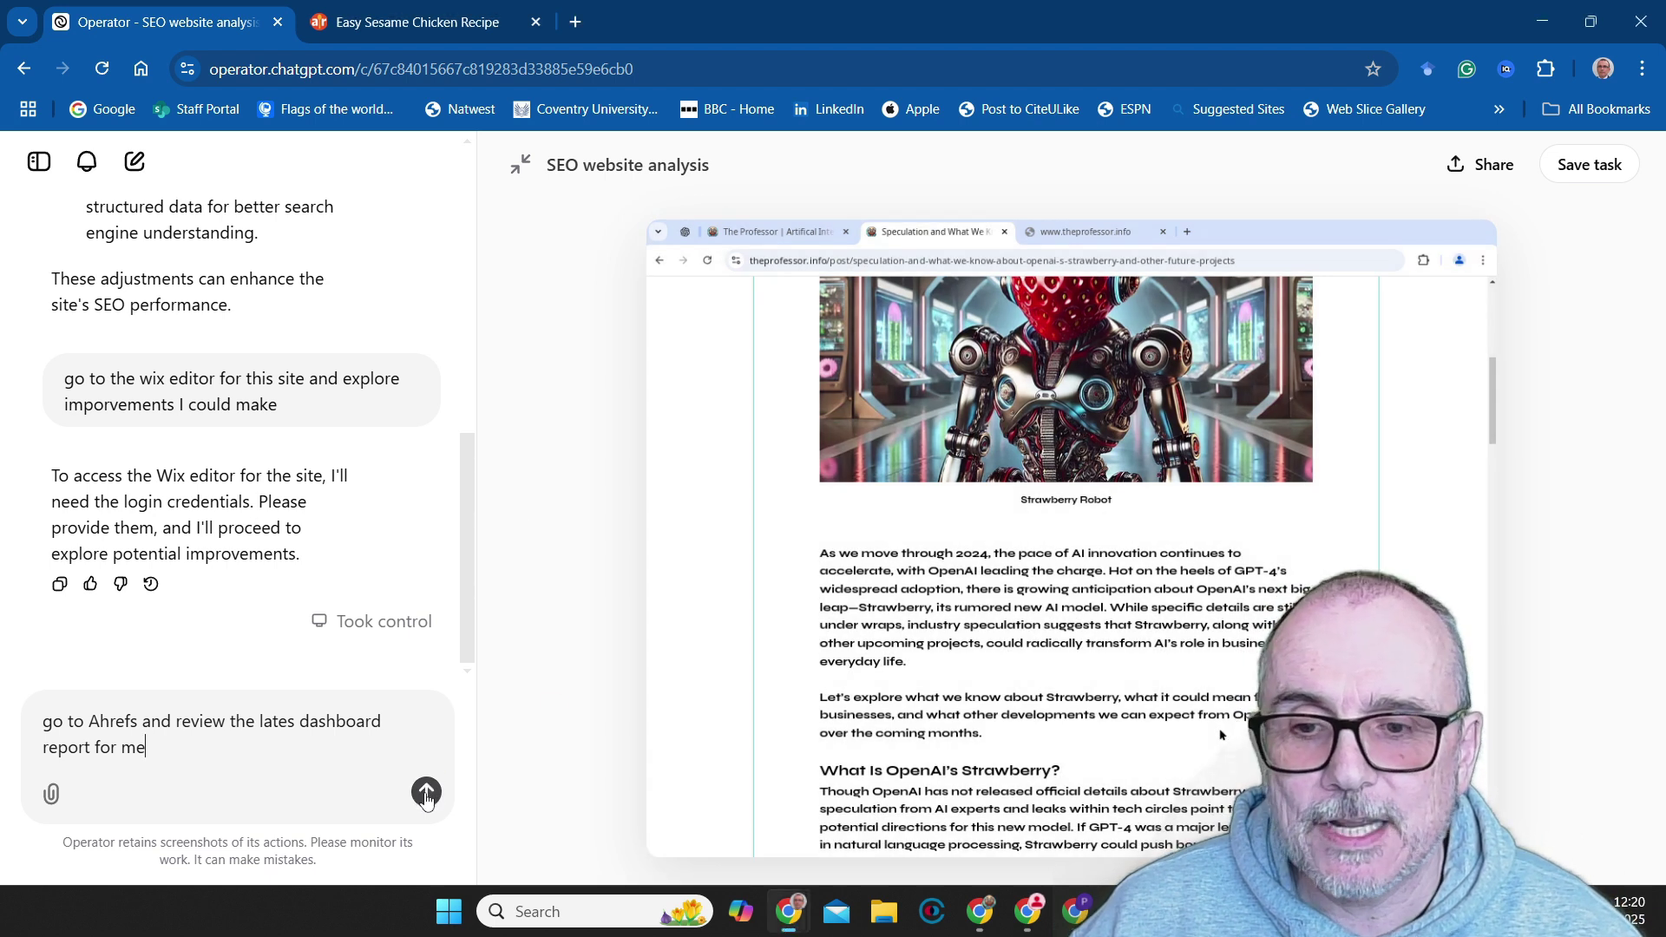
Send the request to review the latest Ahrefs dashboard report
left_click(426, 794)
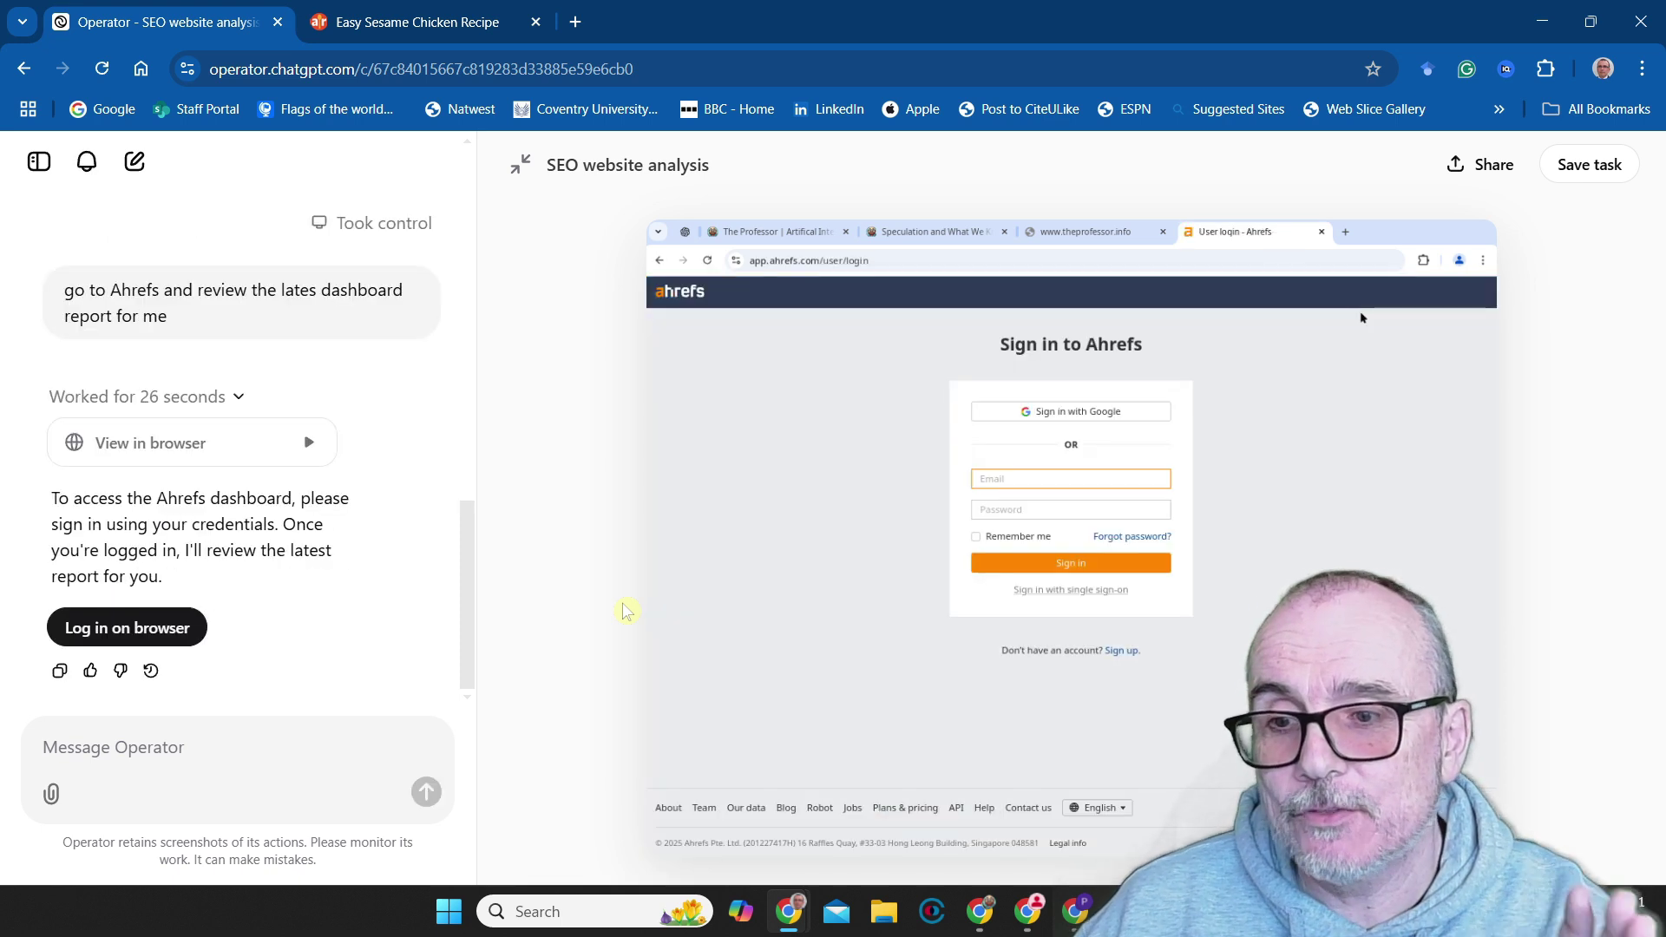
Take control to sign in to Ahrefs, then resume Operator with a 'logged in' summary
left_click(165, 630)
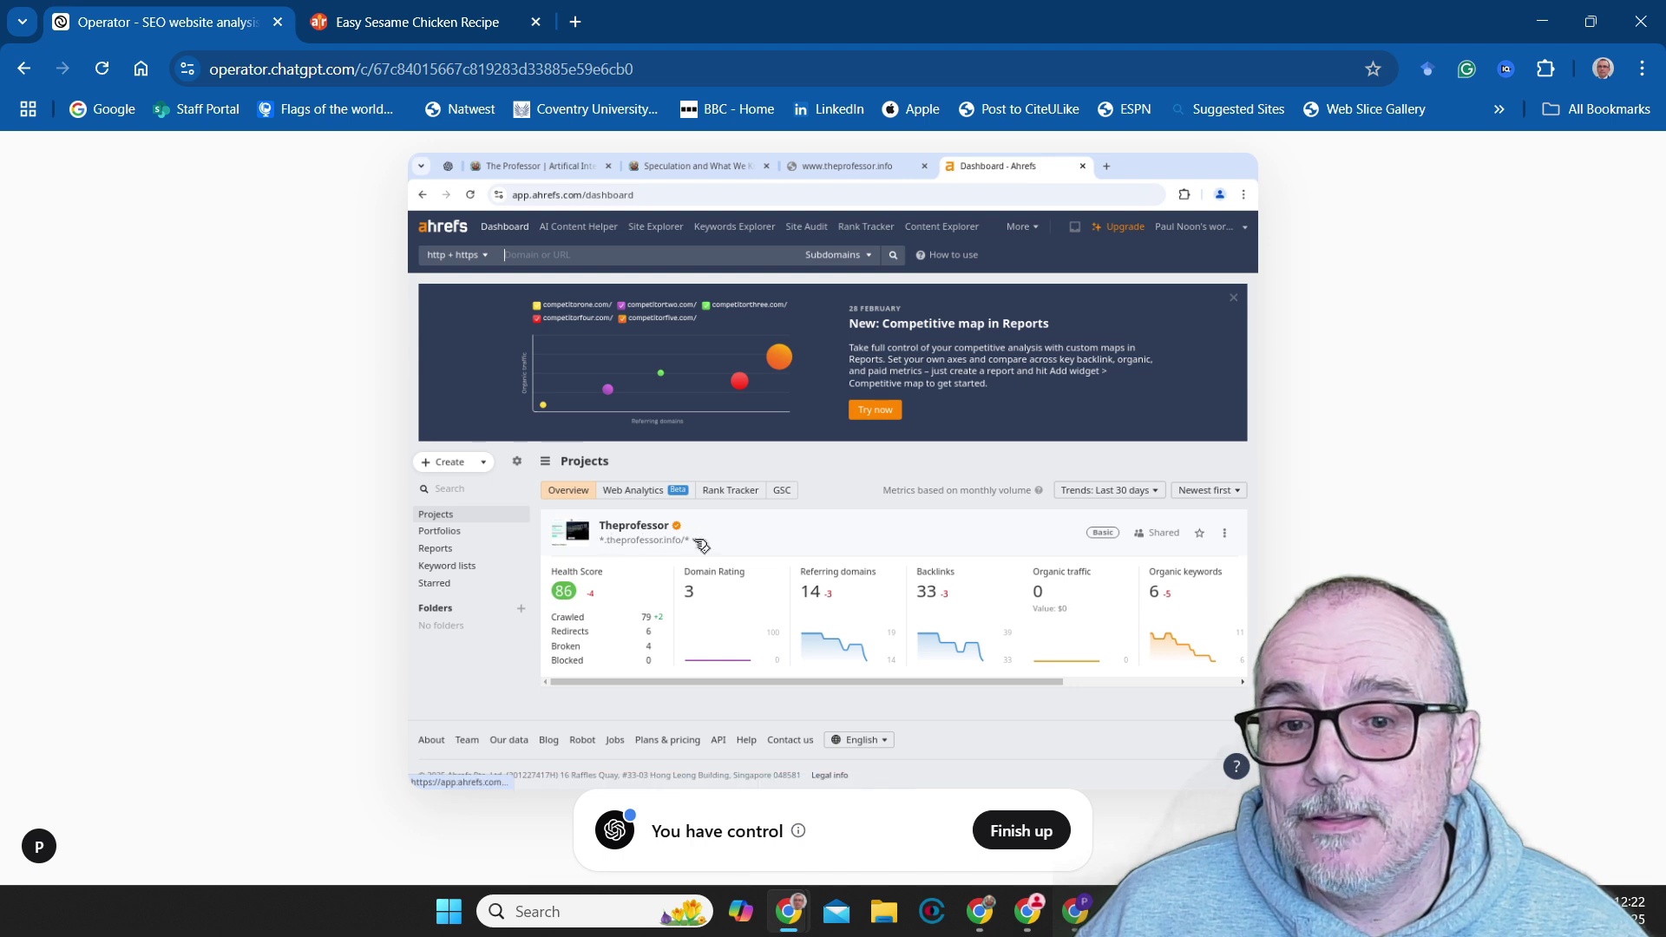
left_click(1021, 830)
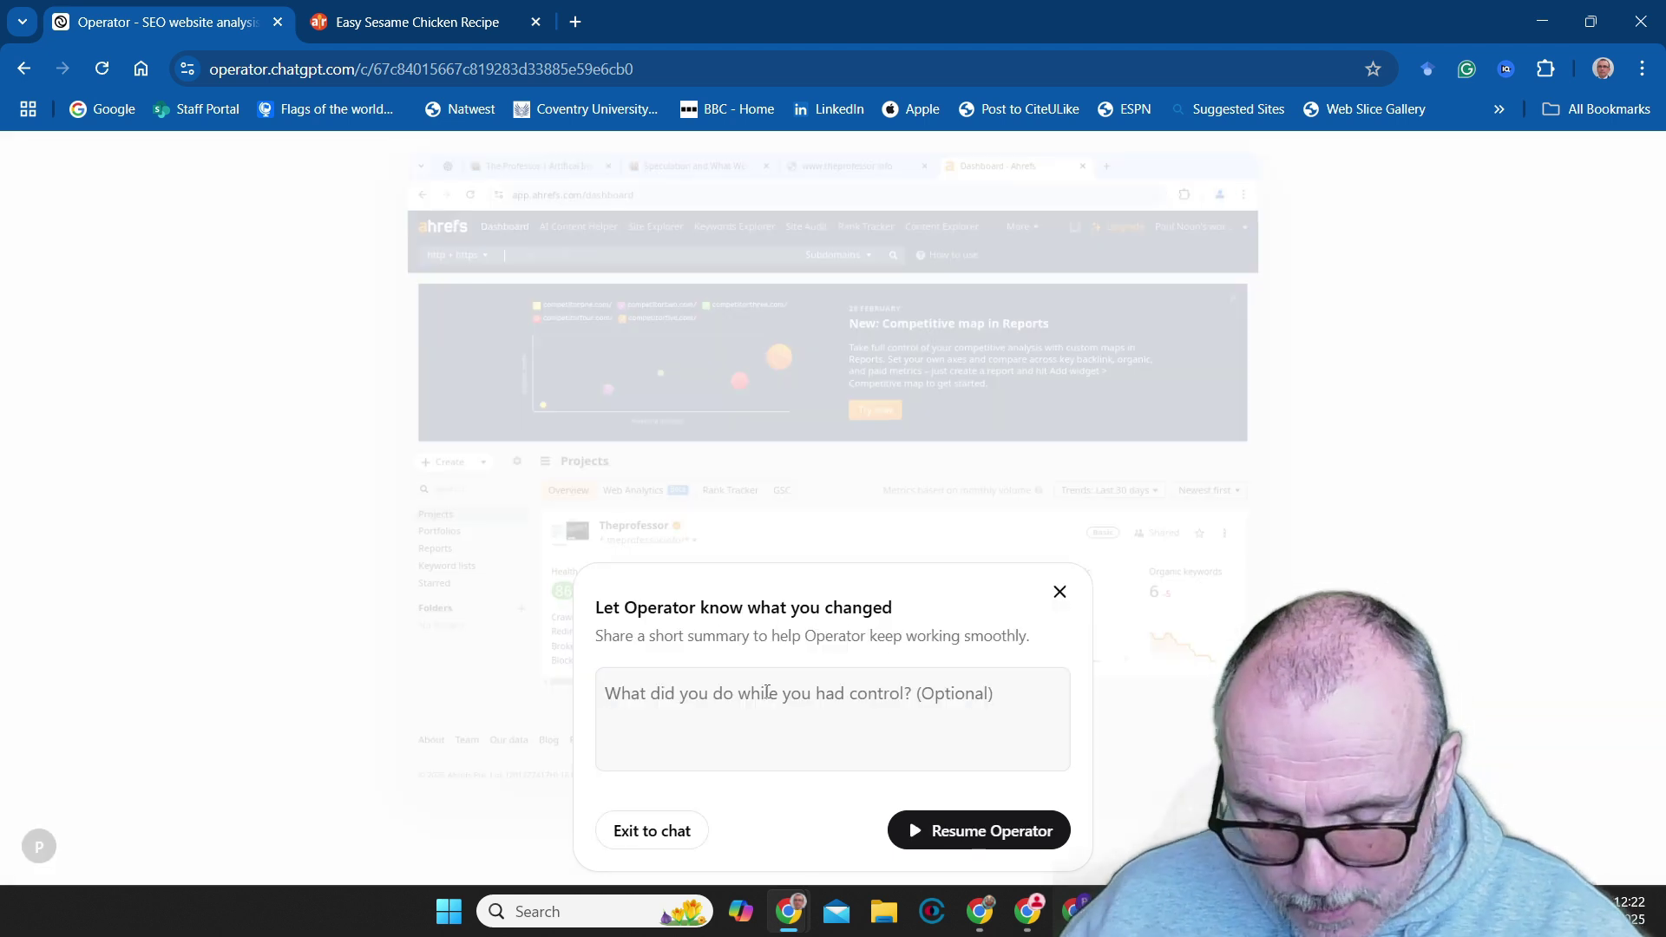
type("logged")
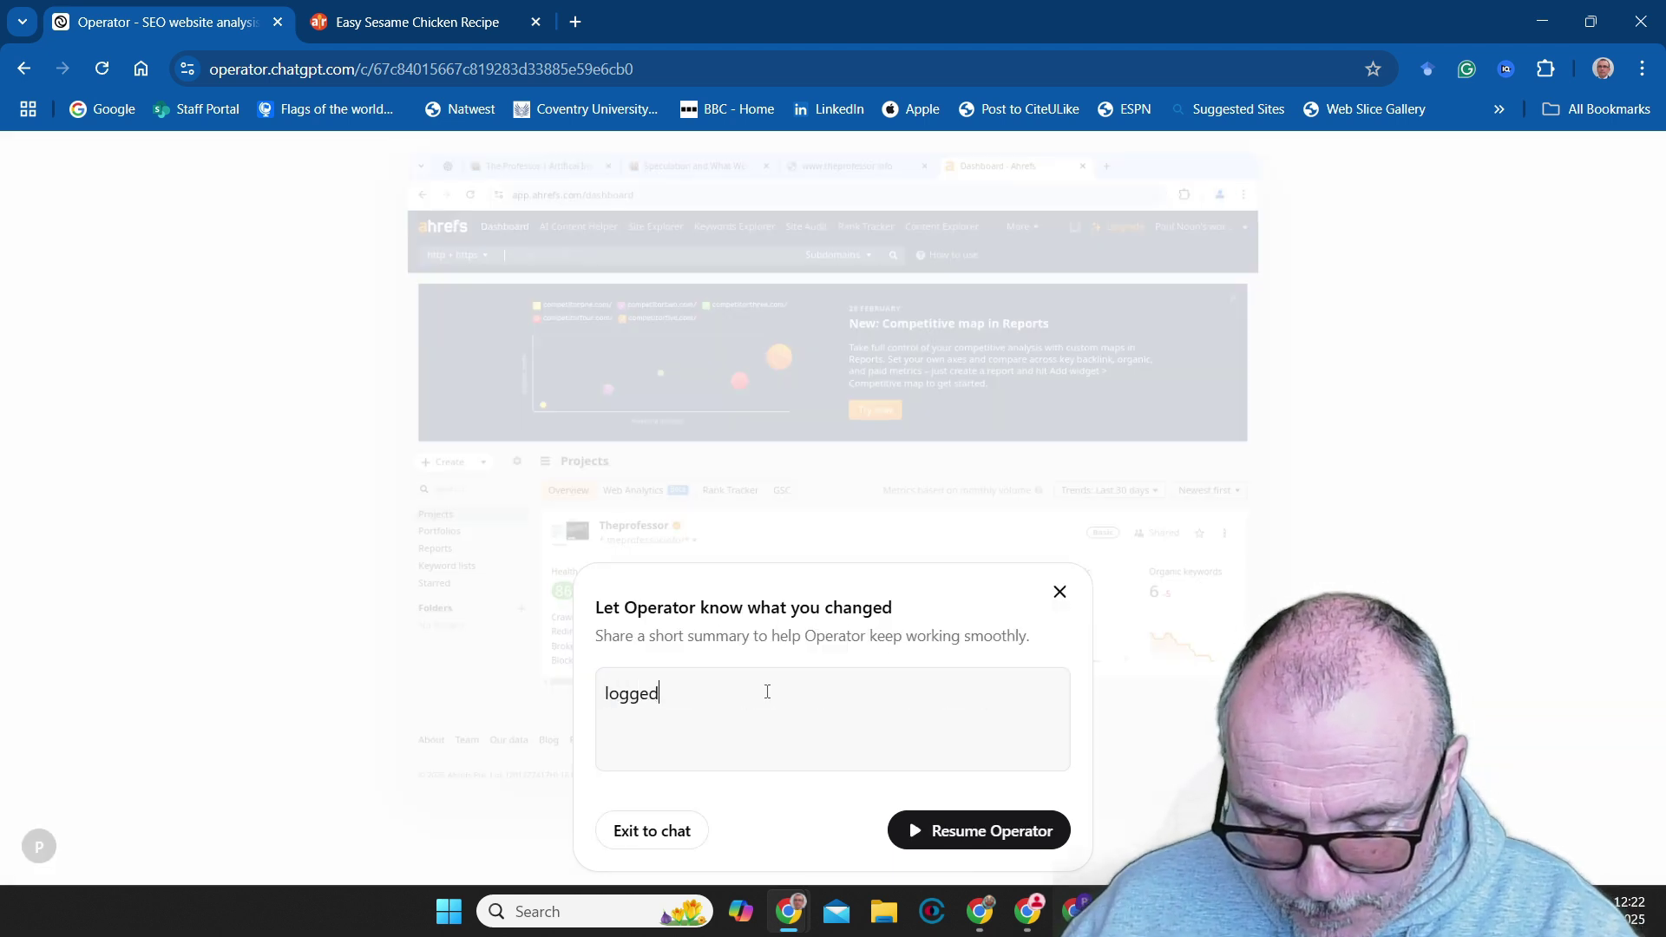
type("in")
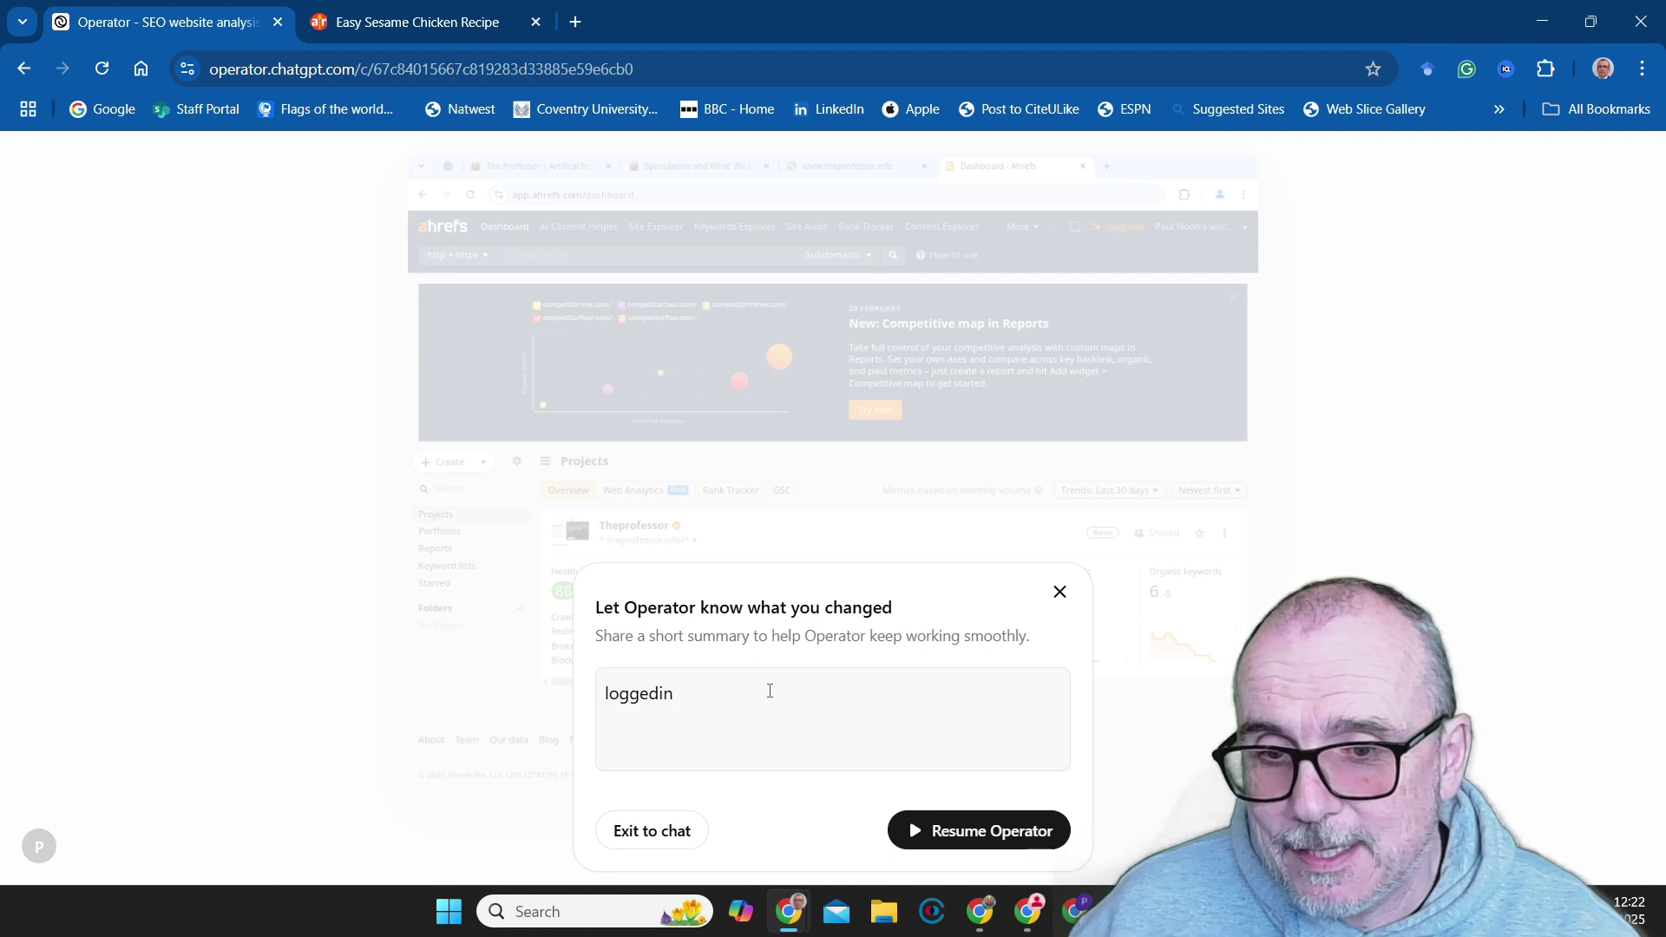
key("BackSpace")
key("BackSpace")
type("in")
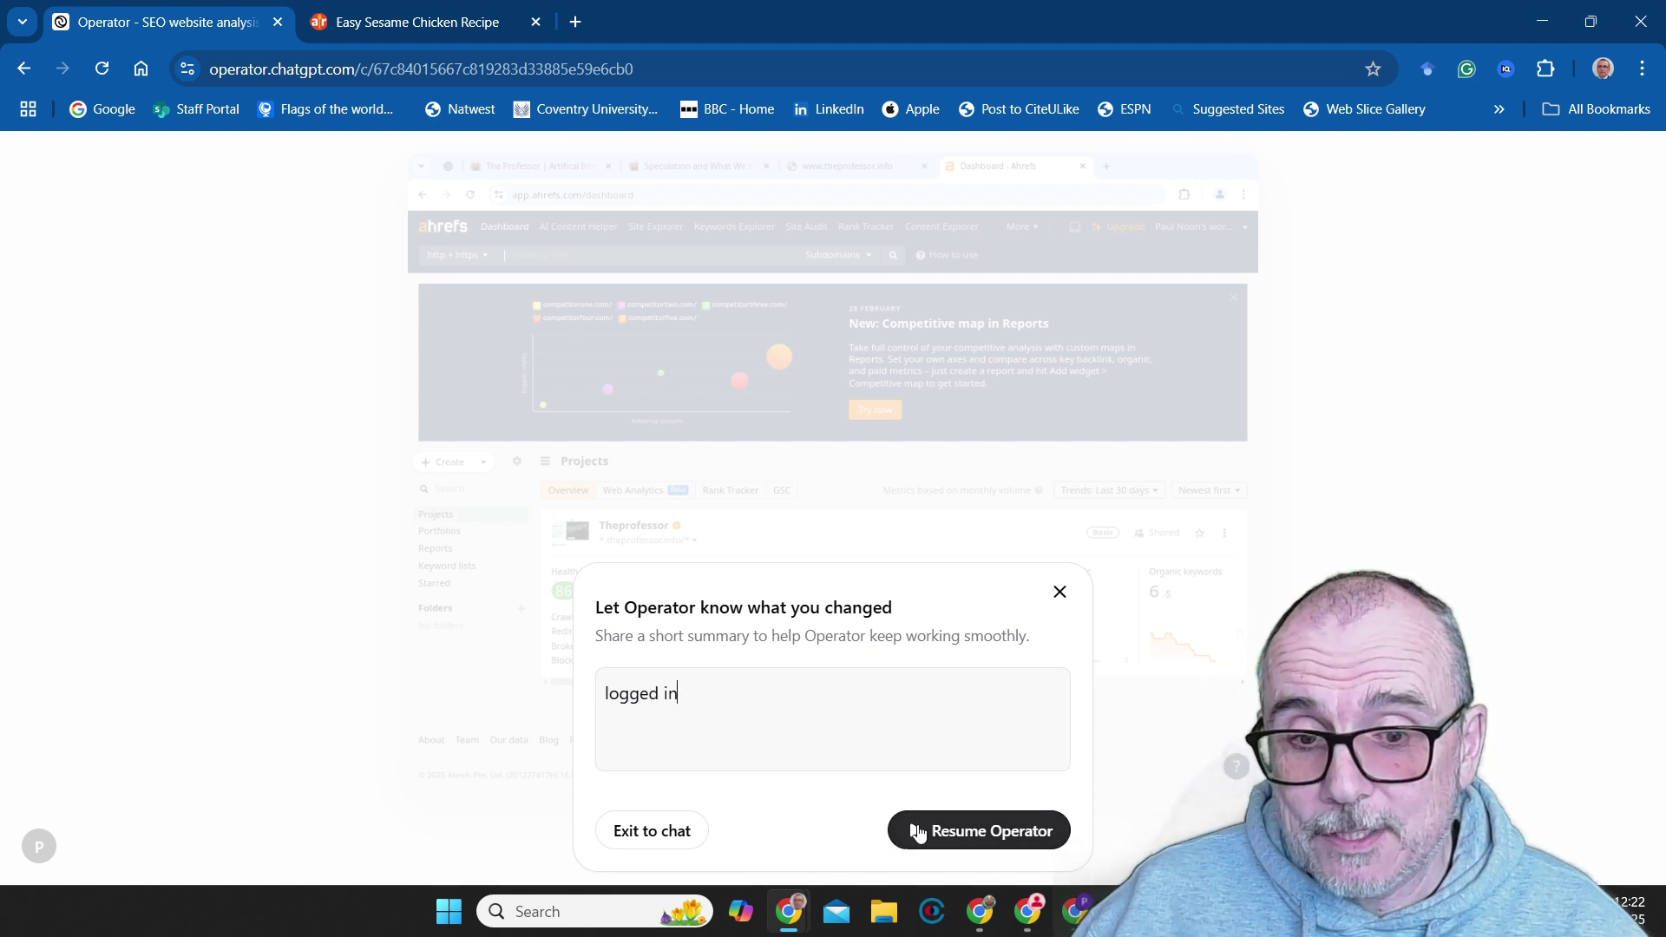
left_click(960, 830)
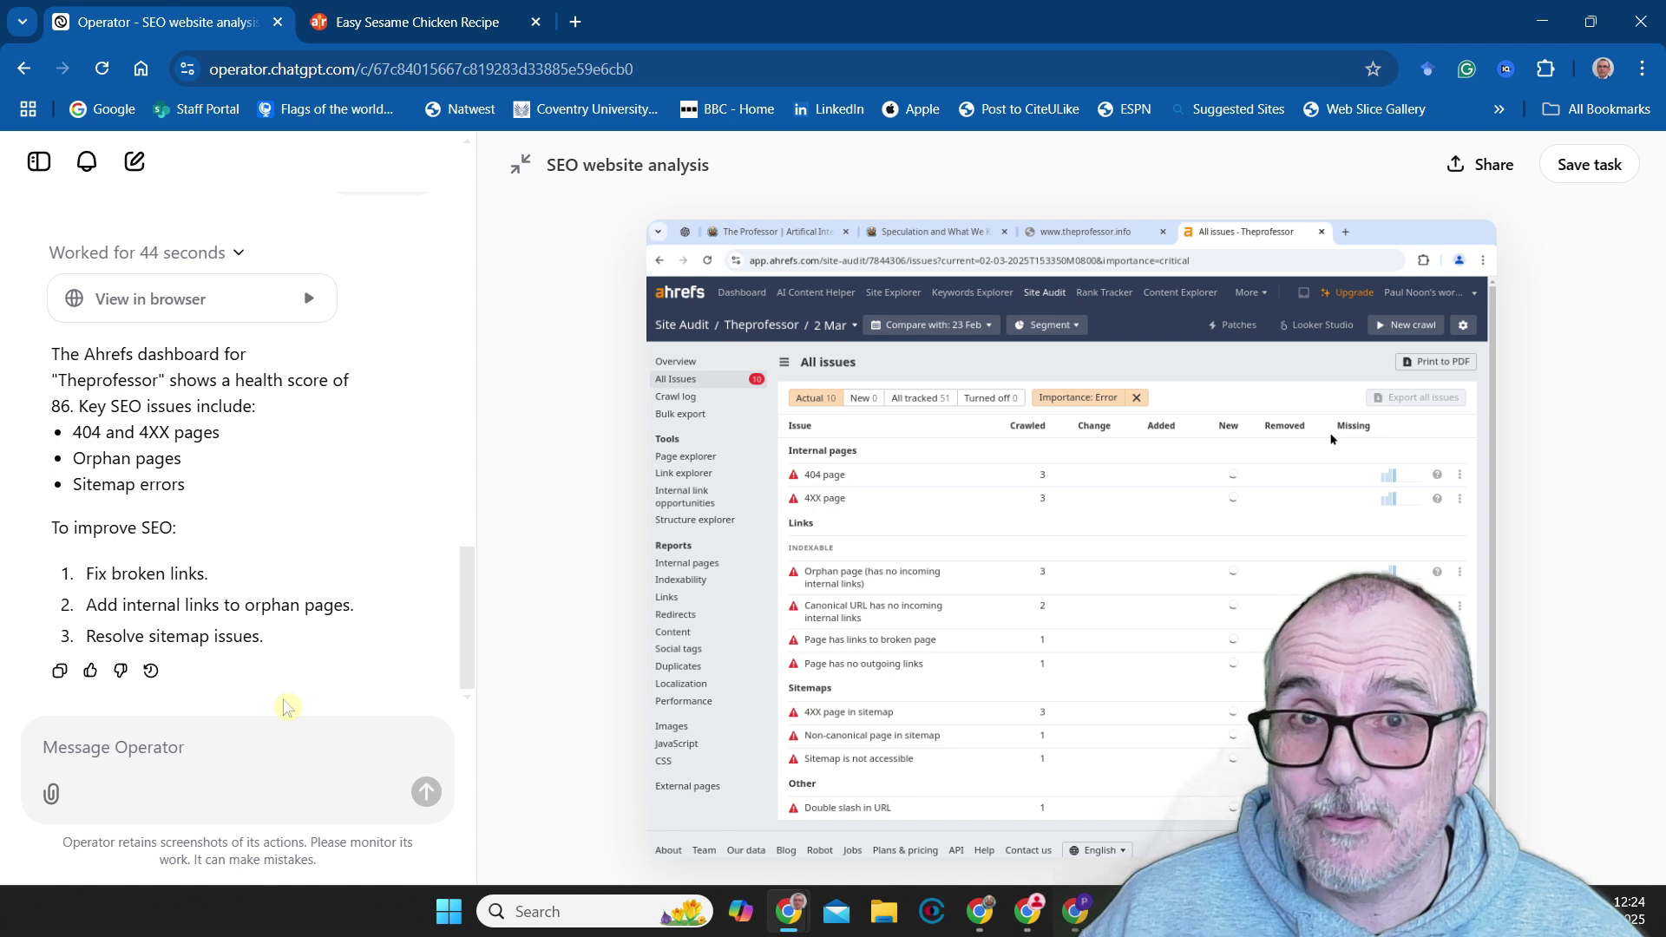
Send 'open wix and fix these problems', then paste the Wix verification code to sign in
left_click(109, 749)
type("open wix and fix thes")
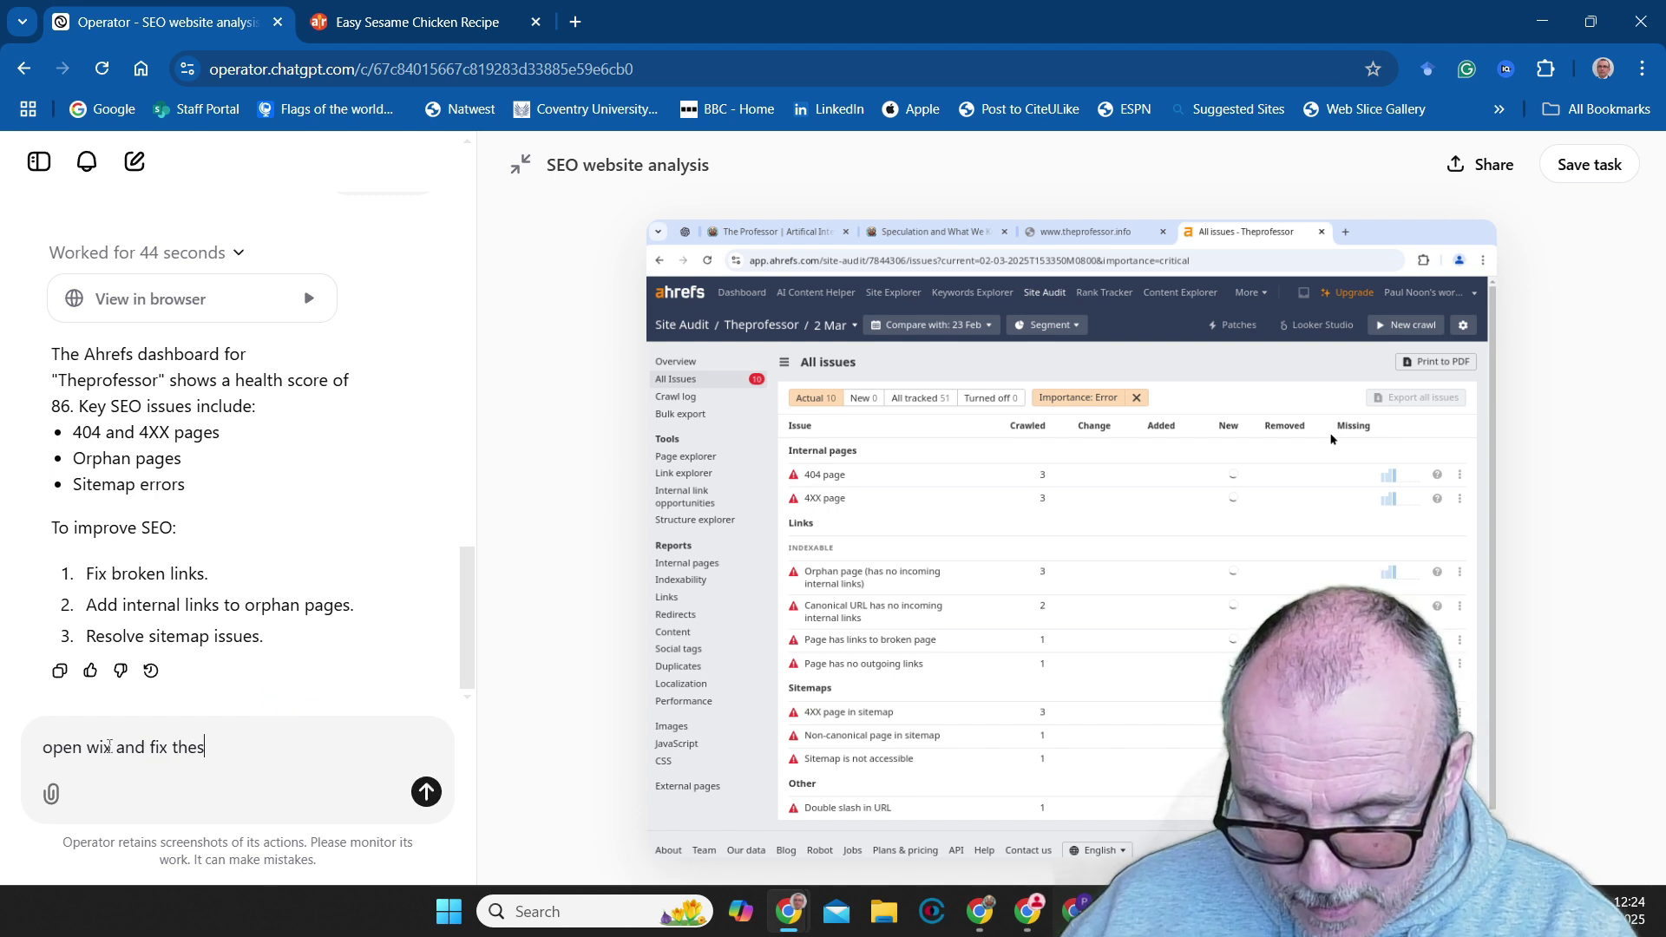
type("e prob")
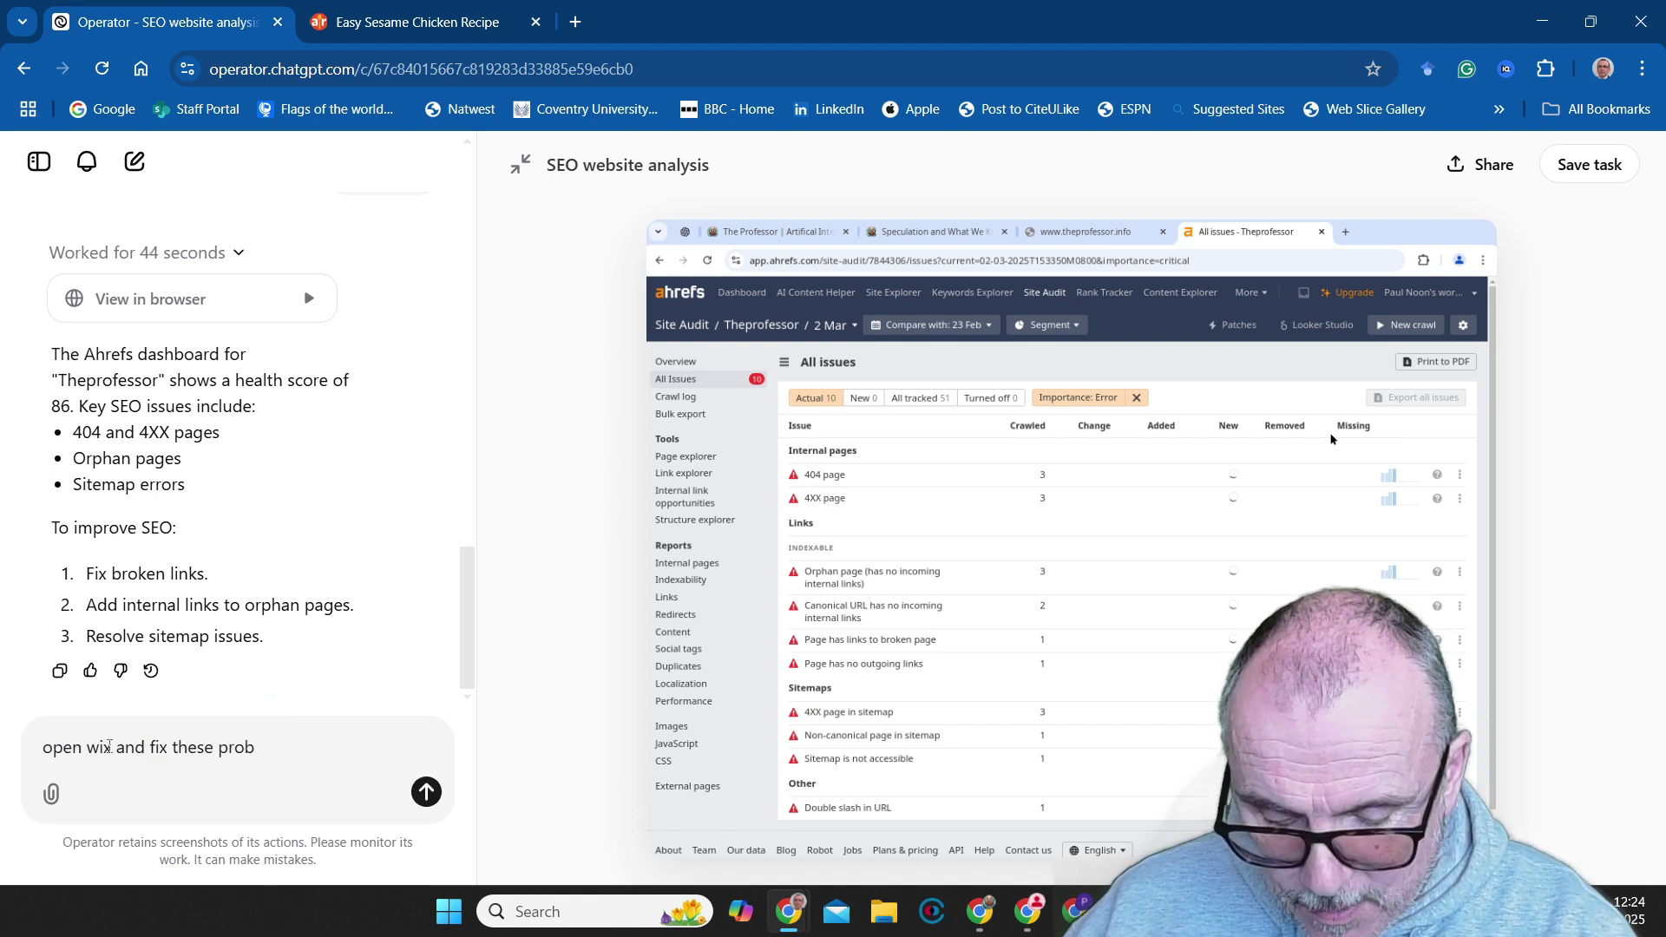
type("lems")
key("Return")
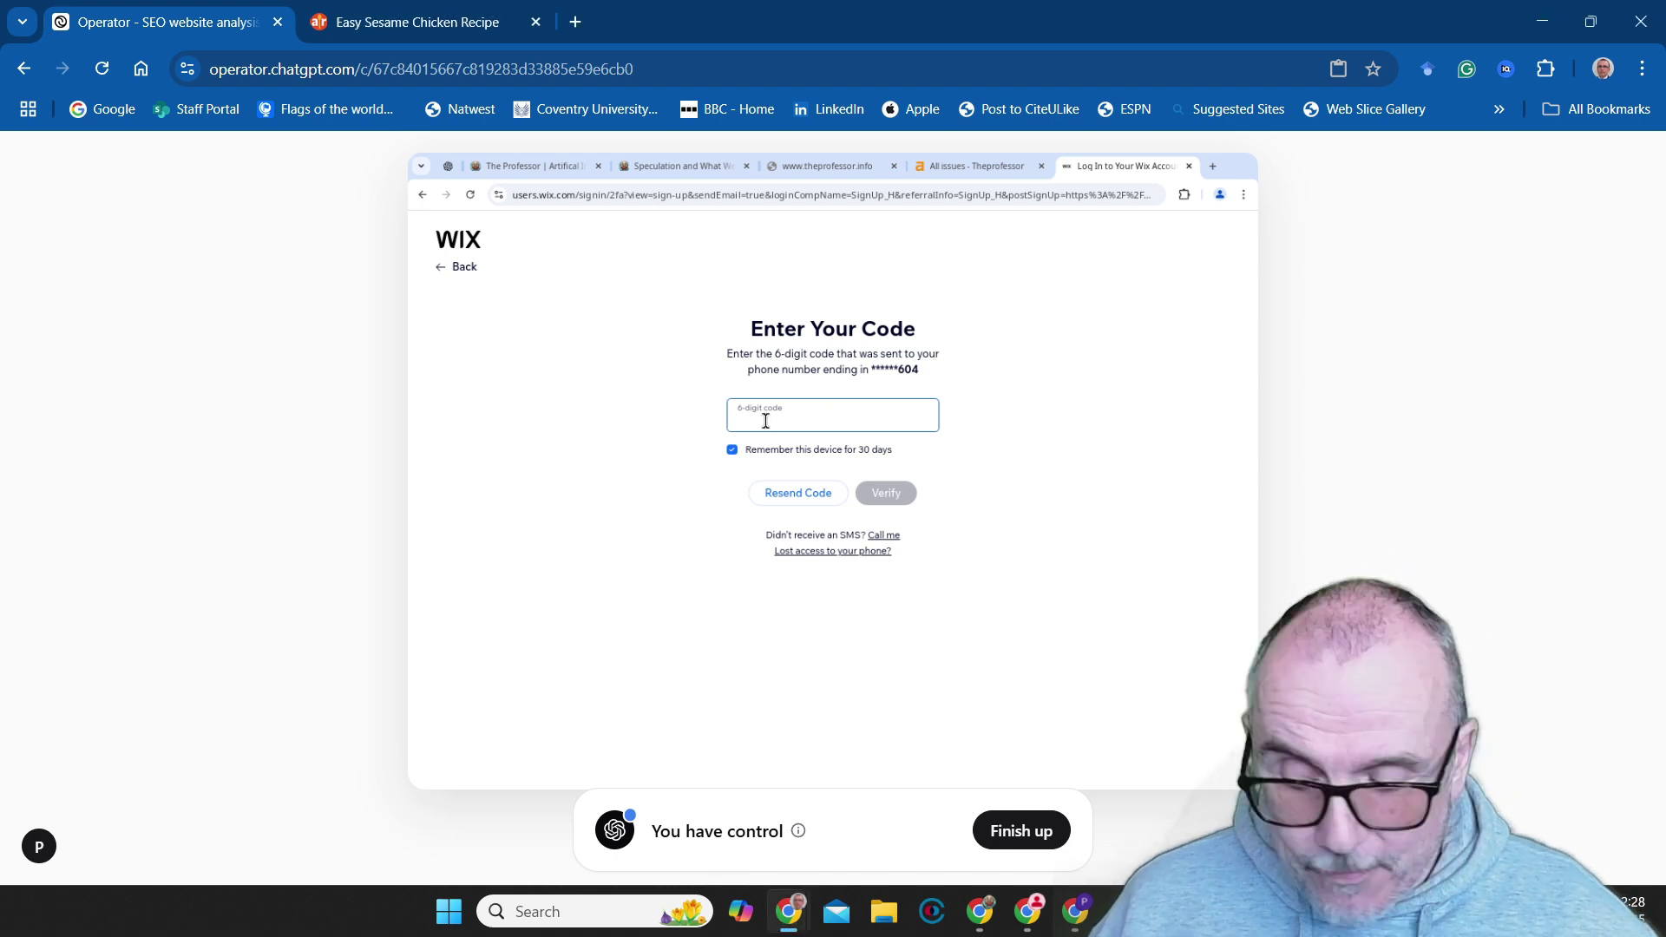
key("ctrl+v")
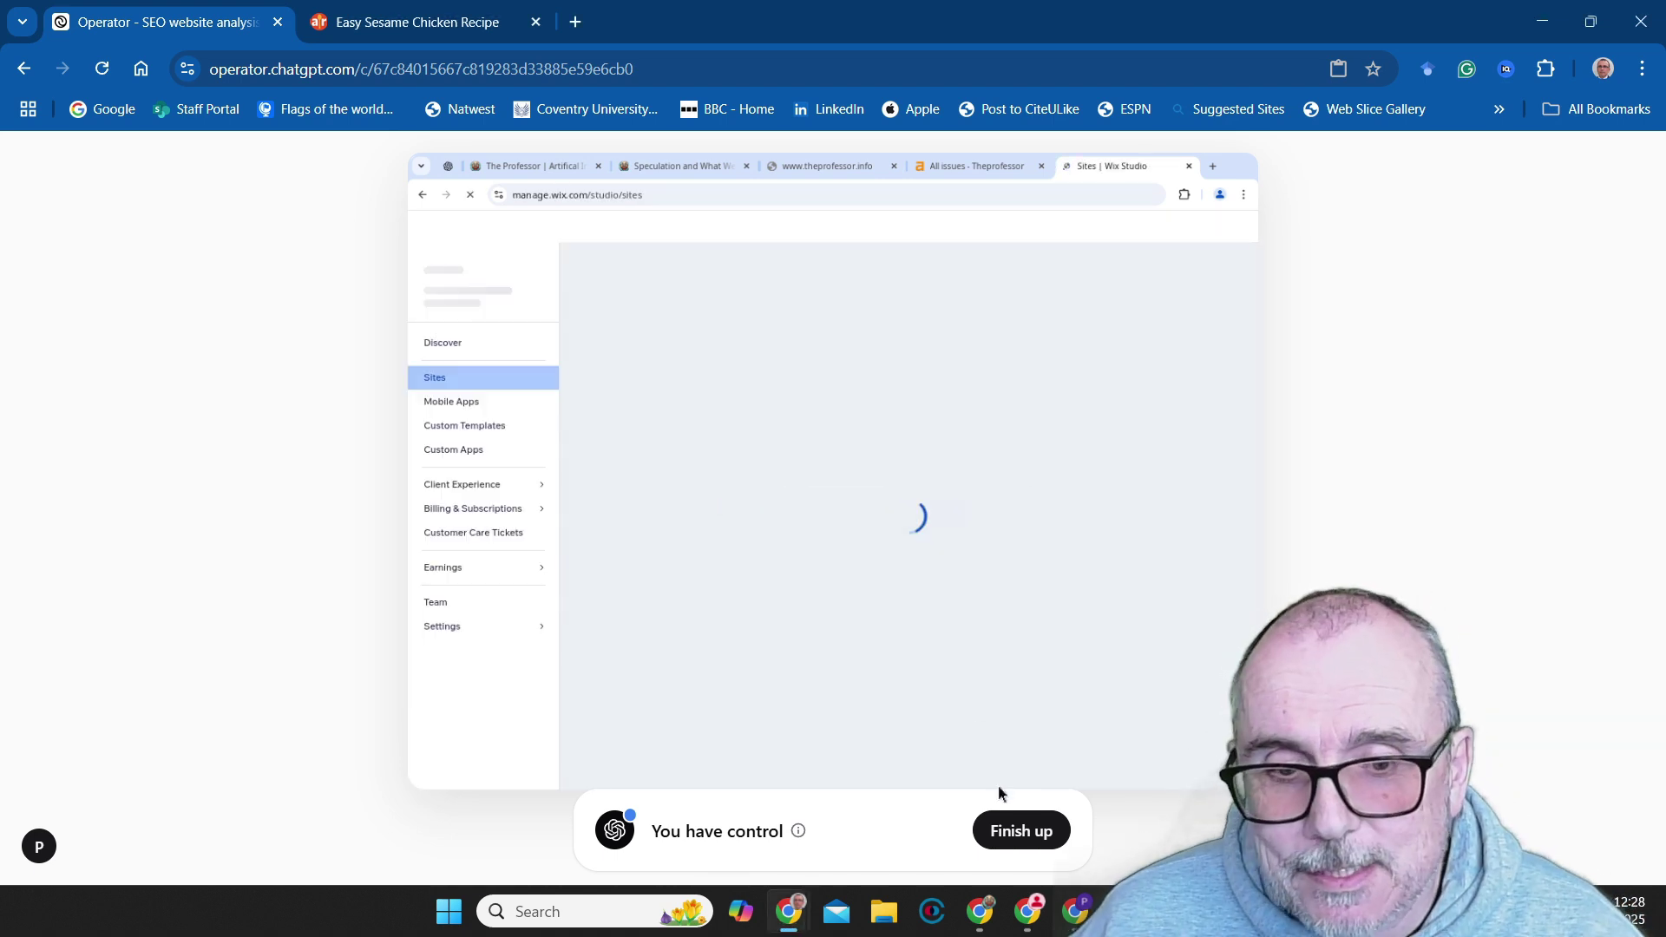
Hand control back with "logged into wix" and send "try again" to retry the editor
left_click(1020, 831)
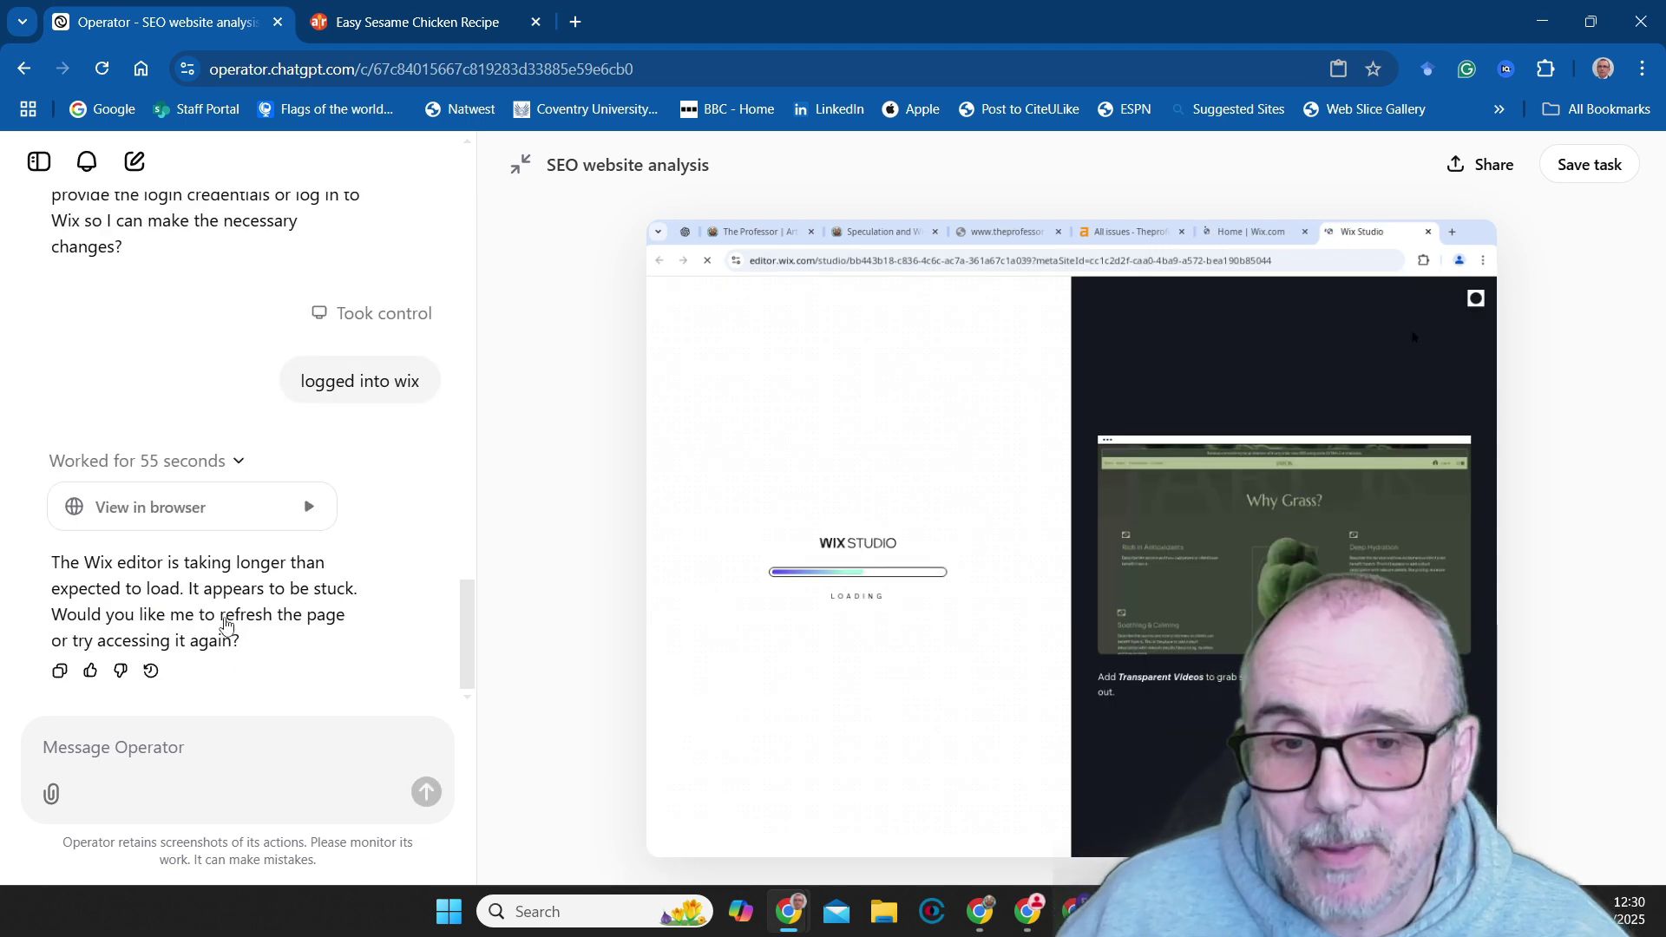
type("try again")
key("Return")
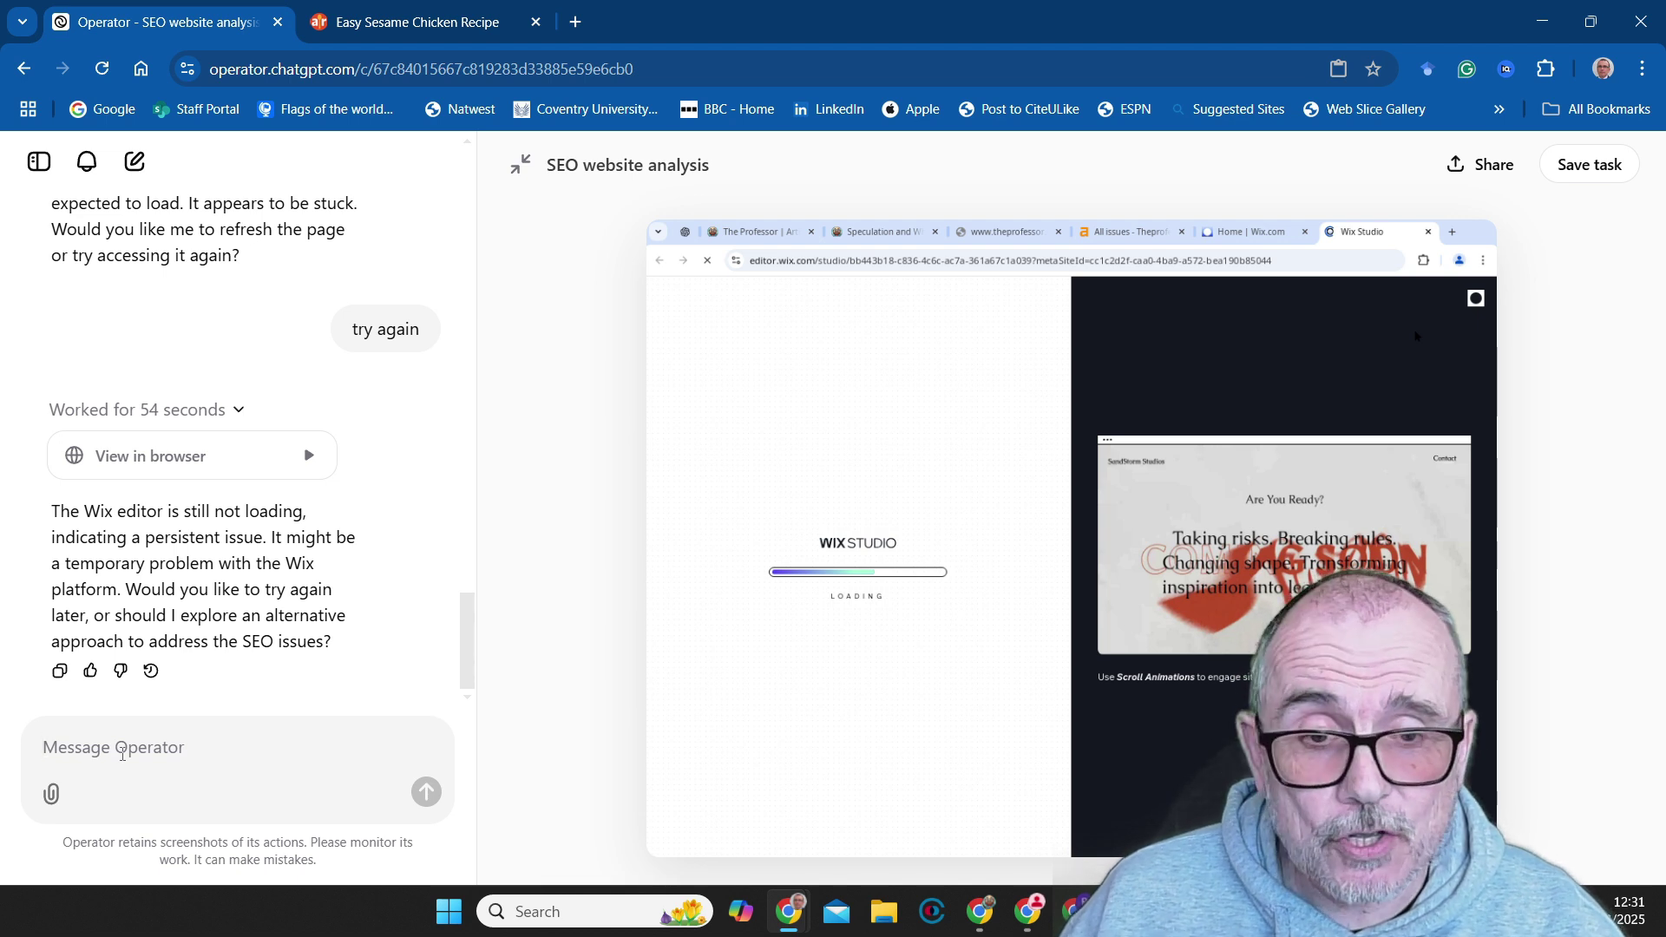
type("expl")
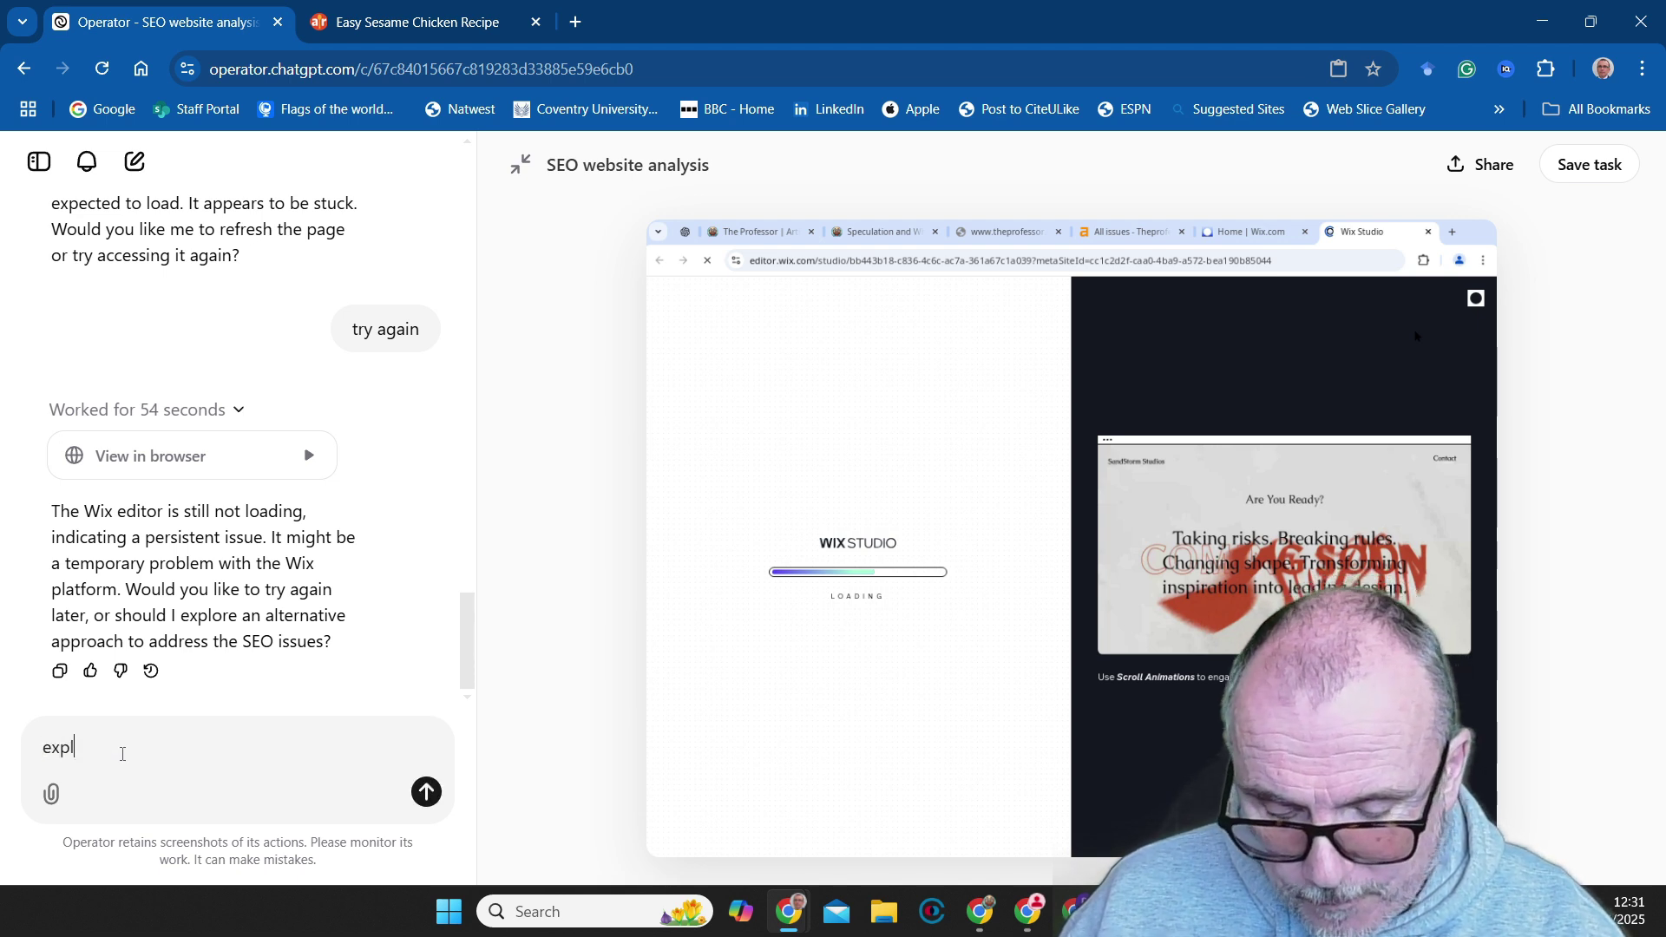
type("ore an alternative apporach")
Send "explore an alternative approach", ask for SEO suggestions, then request detailed instructions for each step
key("Return")
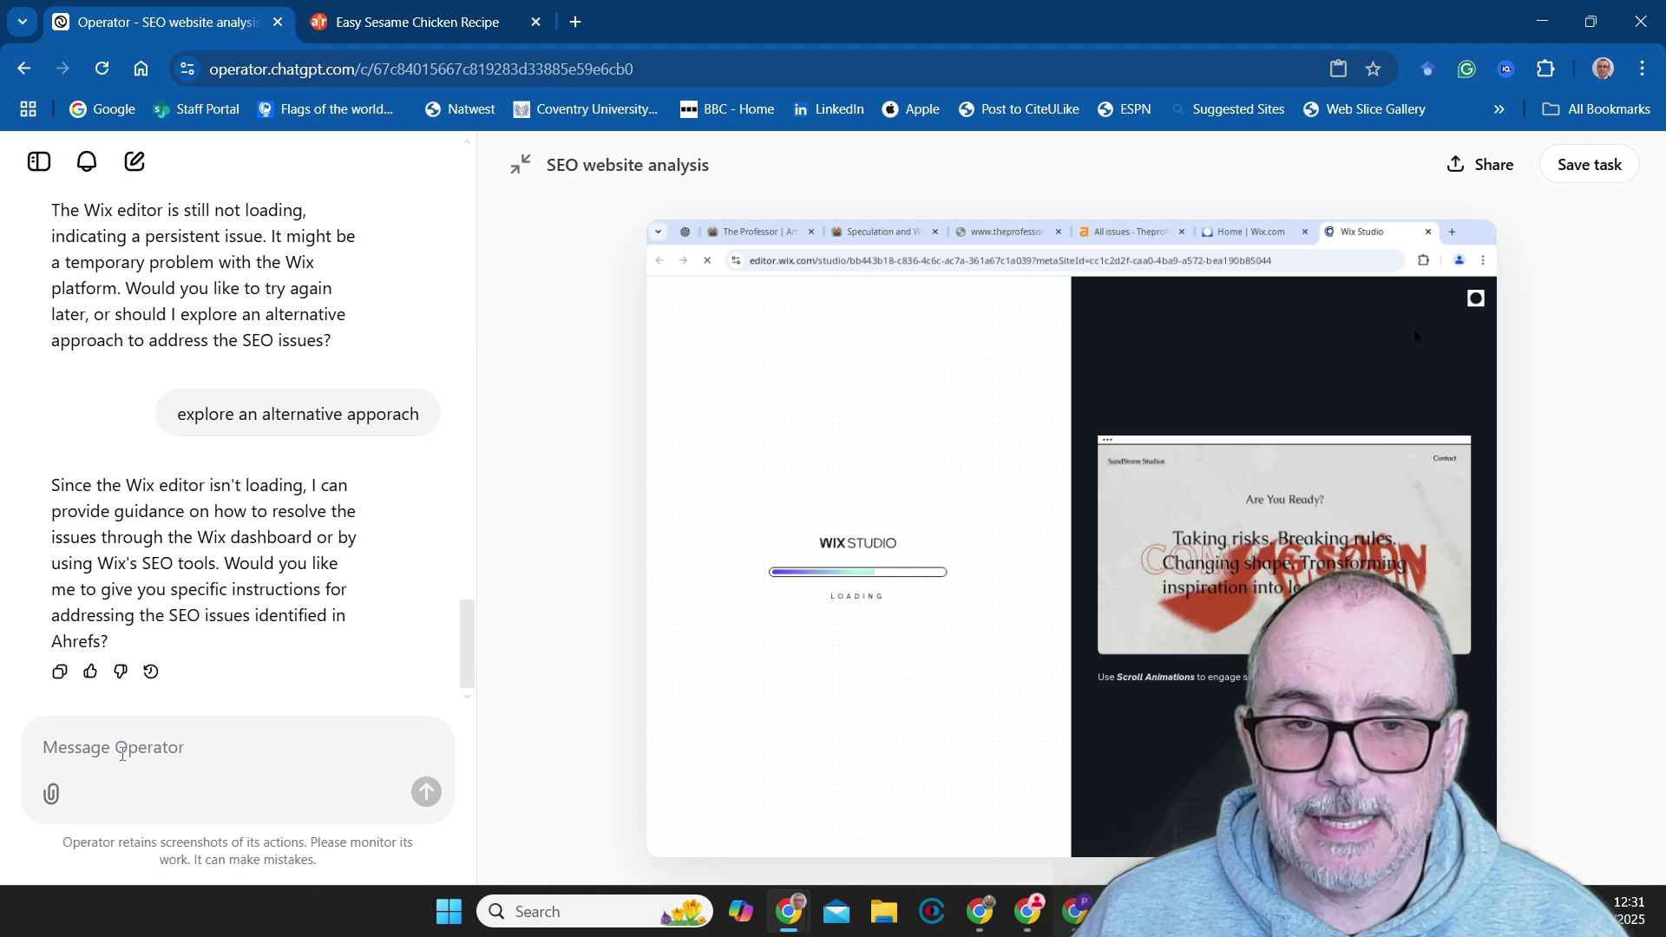
type("could you make suggestions please based on your access to the backend of the site")
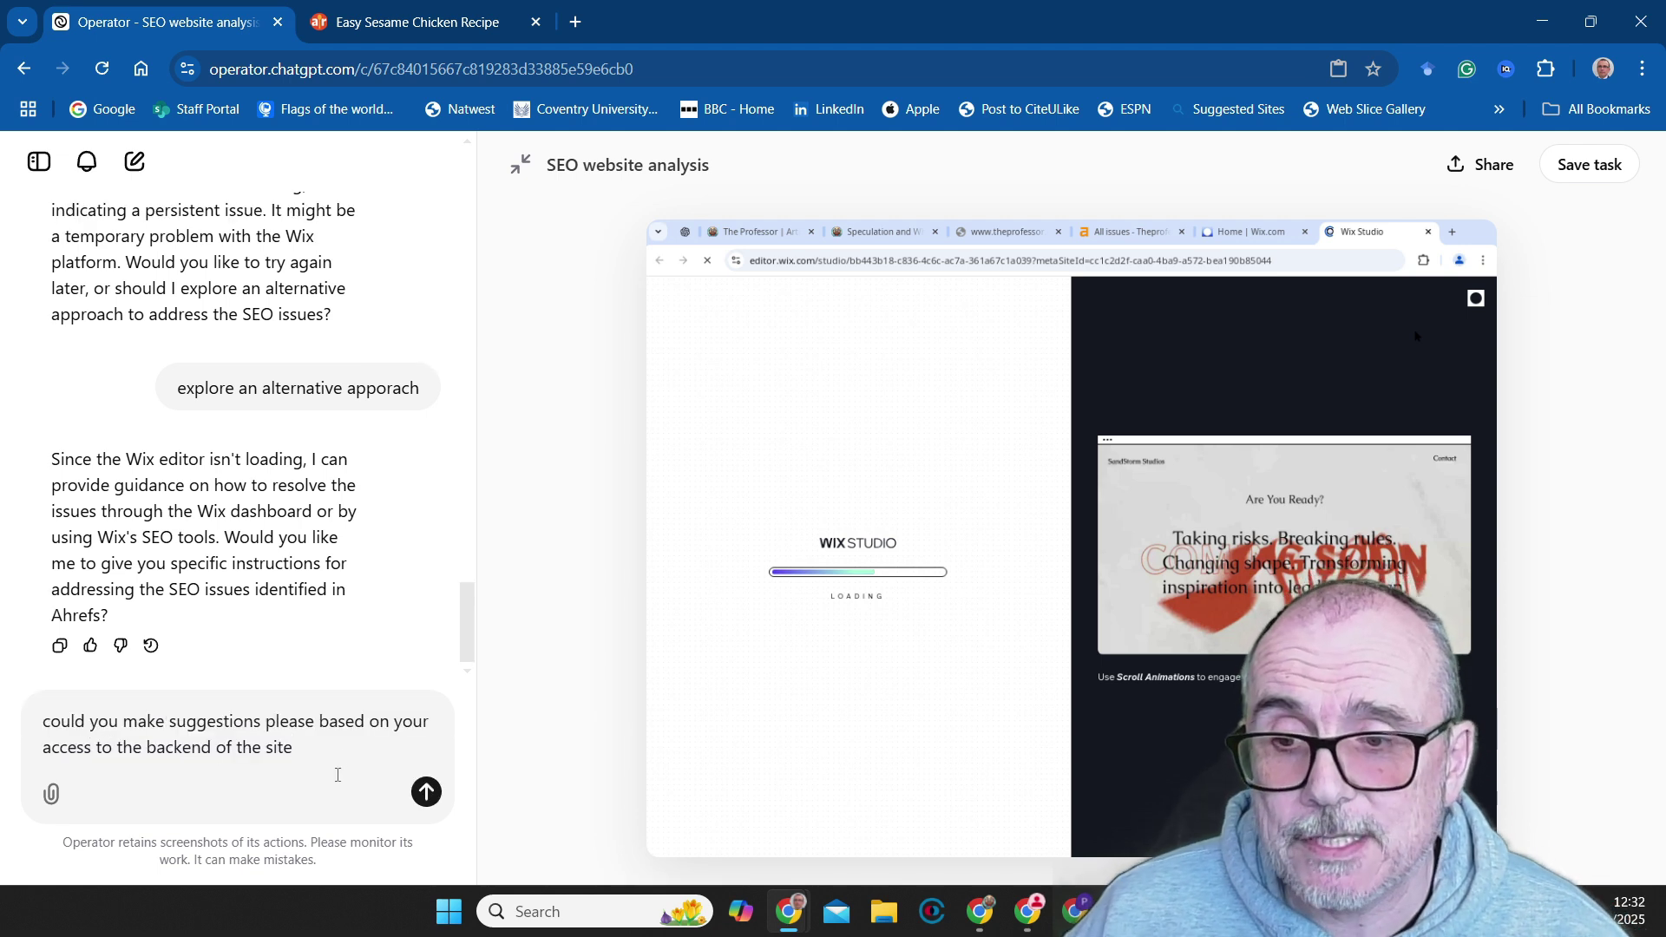
left_click(425, 792)
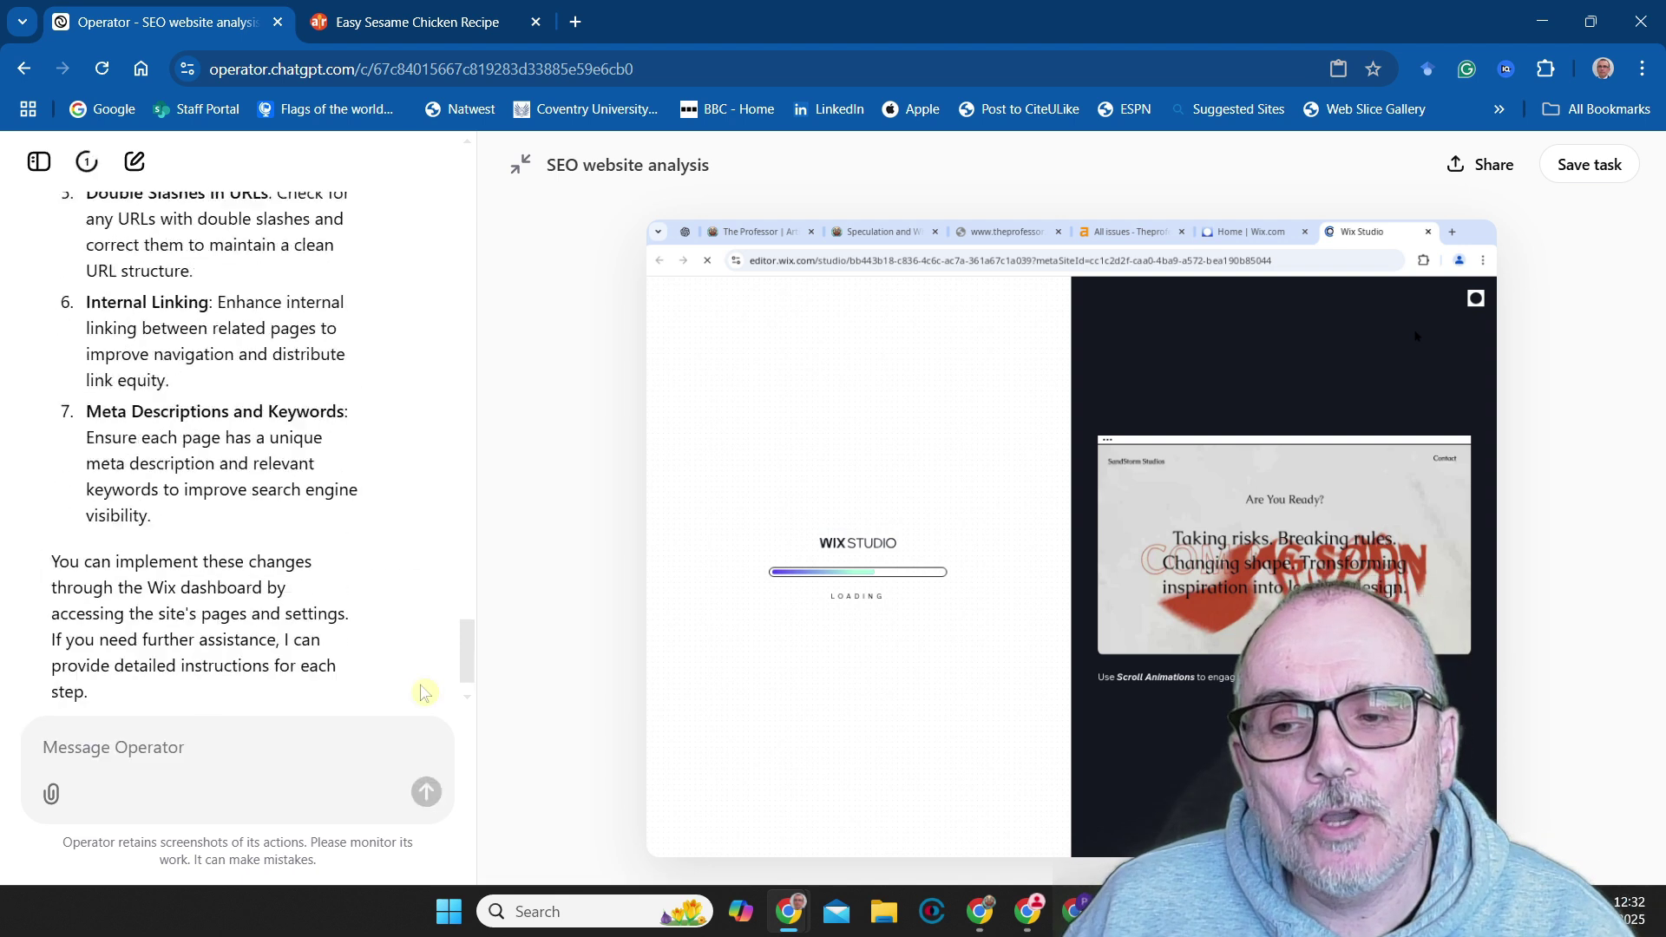
left_click(132, 755)
type("please provide detailed instructions for each step")
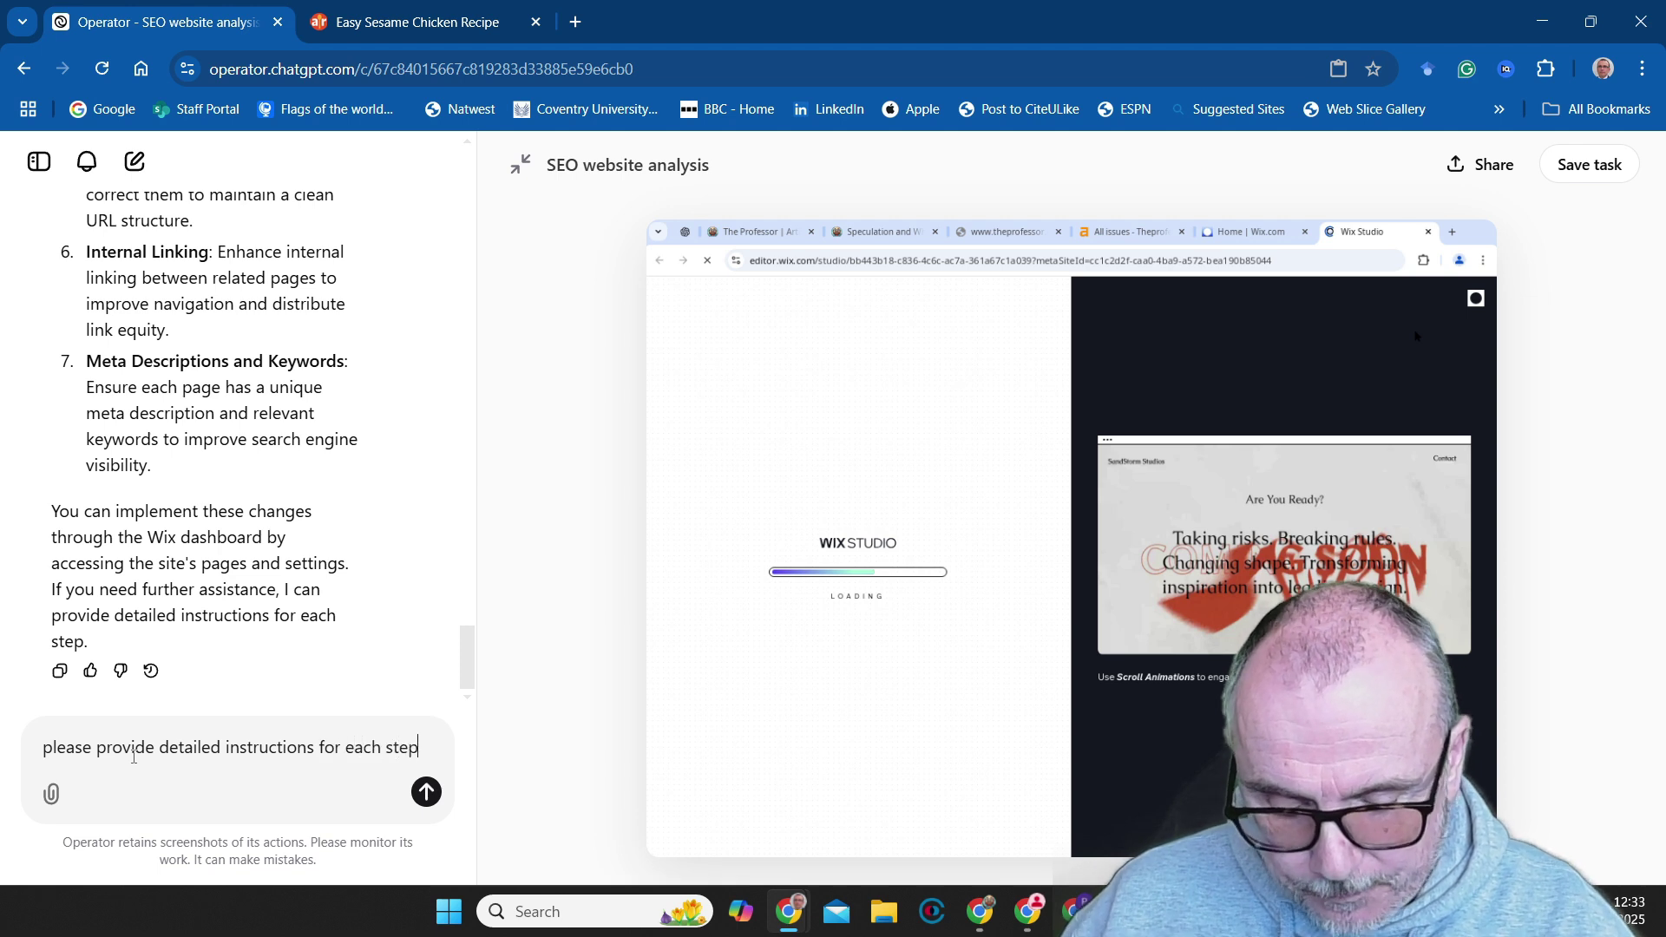
key("Return")
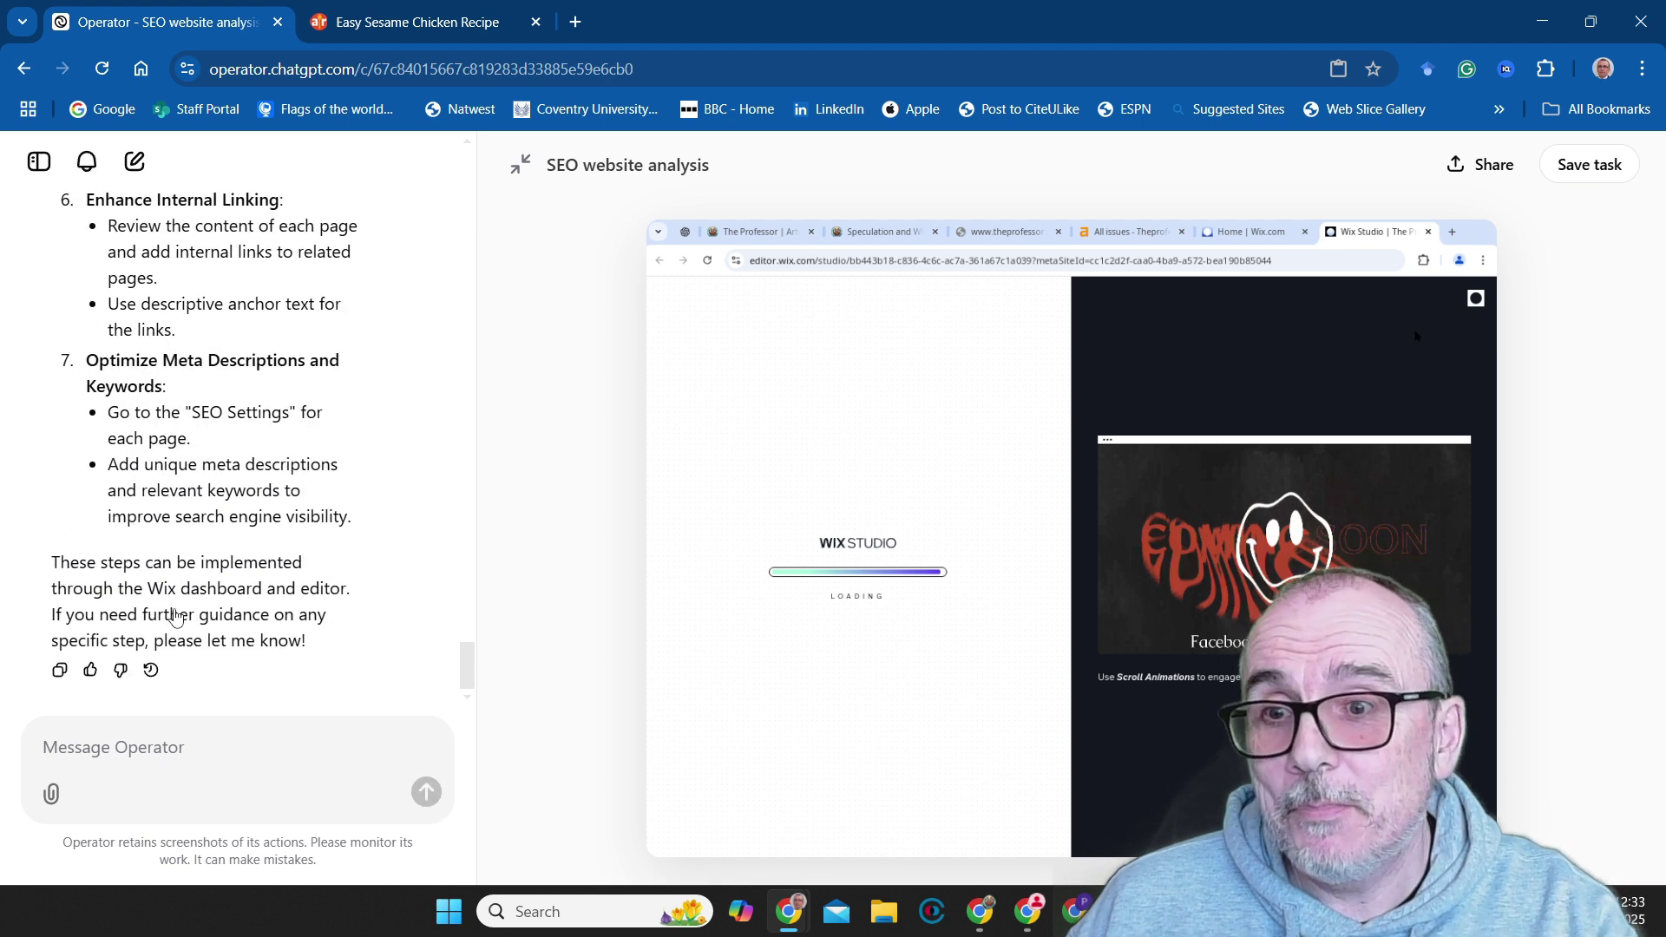
scroll(176, 618, "up", 3)
scroll(175, 617, "up", 2)
scroll(176, 618, "up", 3)
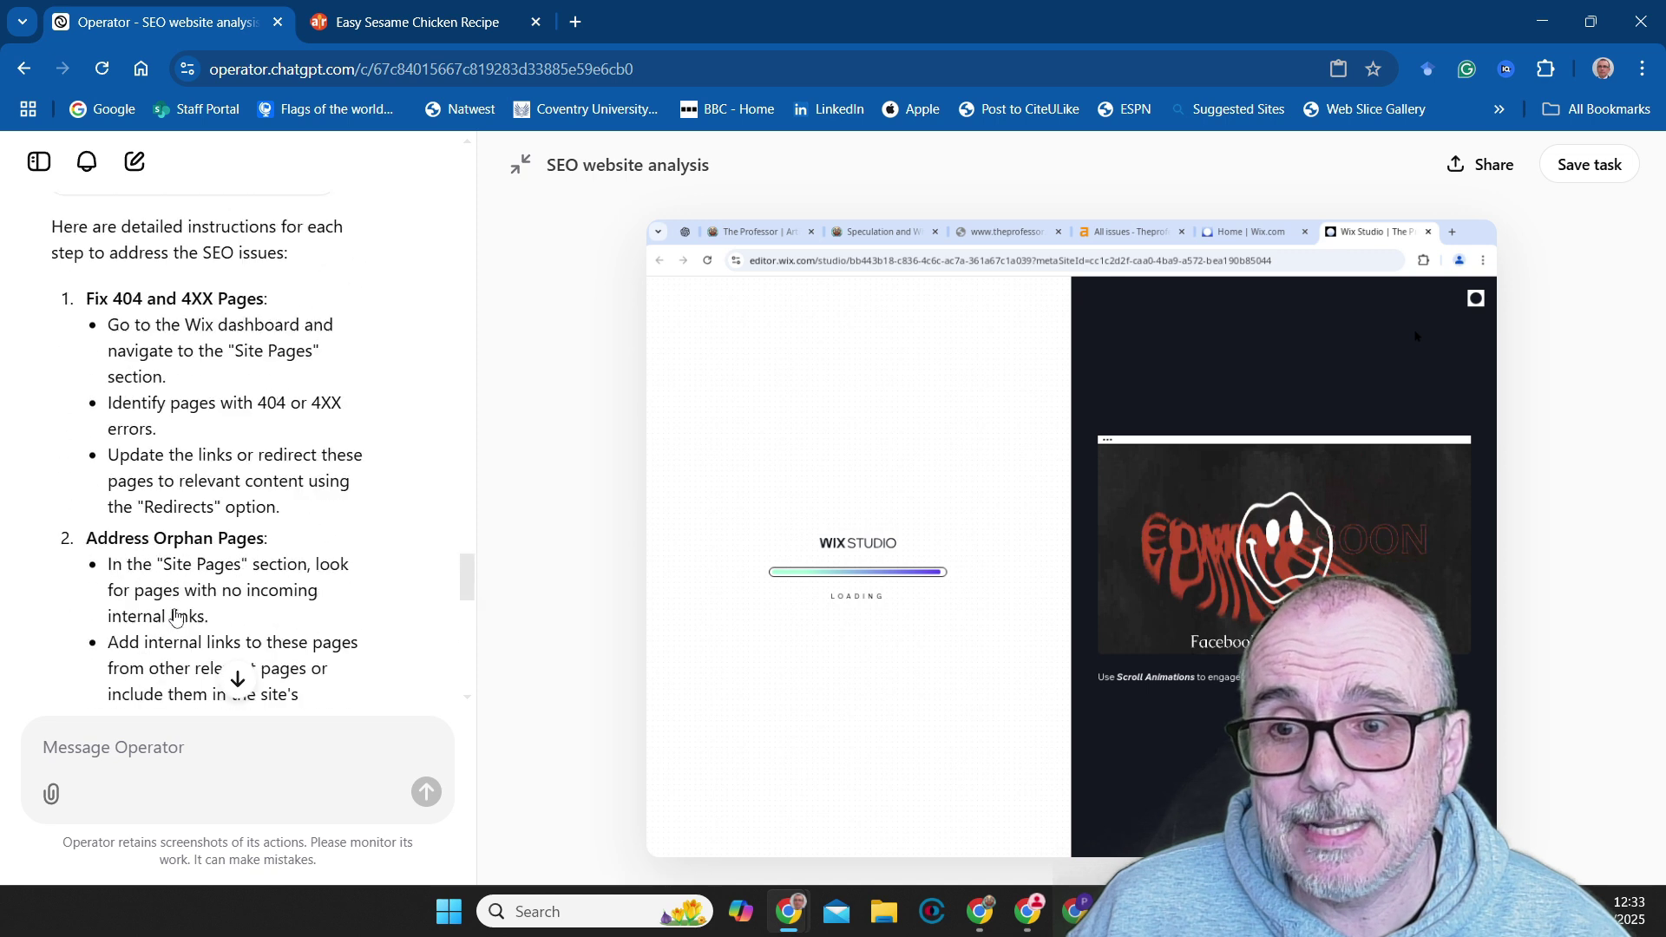
scroll(176, 617, "up", 1)
scroll(176, 618, "down", 1)
scroll(235, 599, "down", 1)
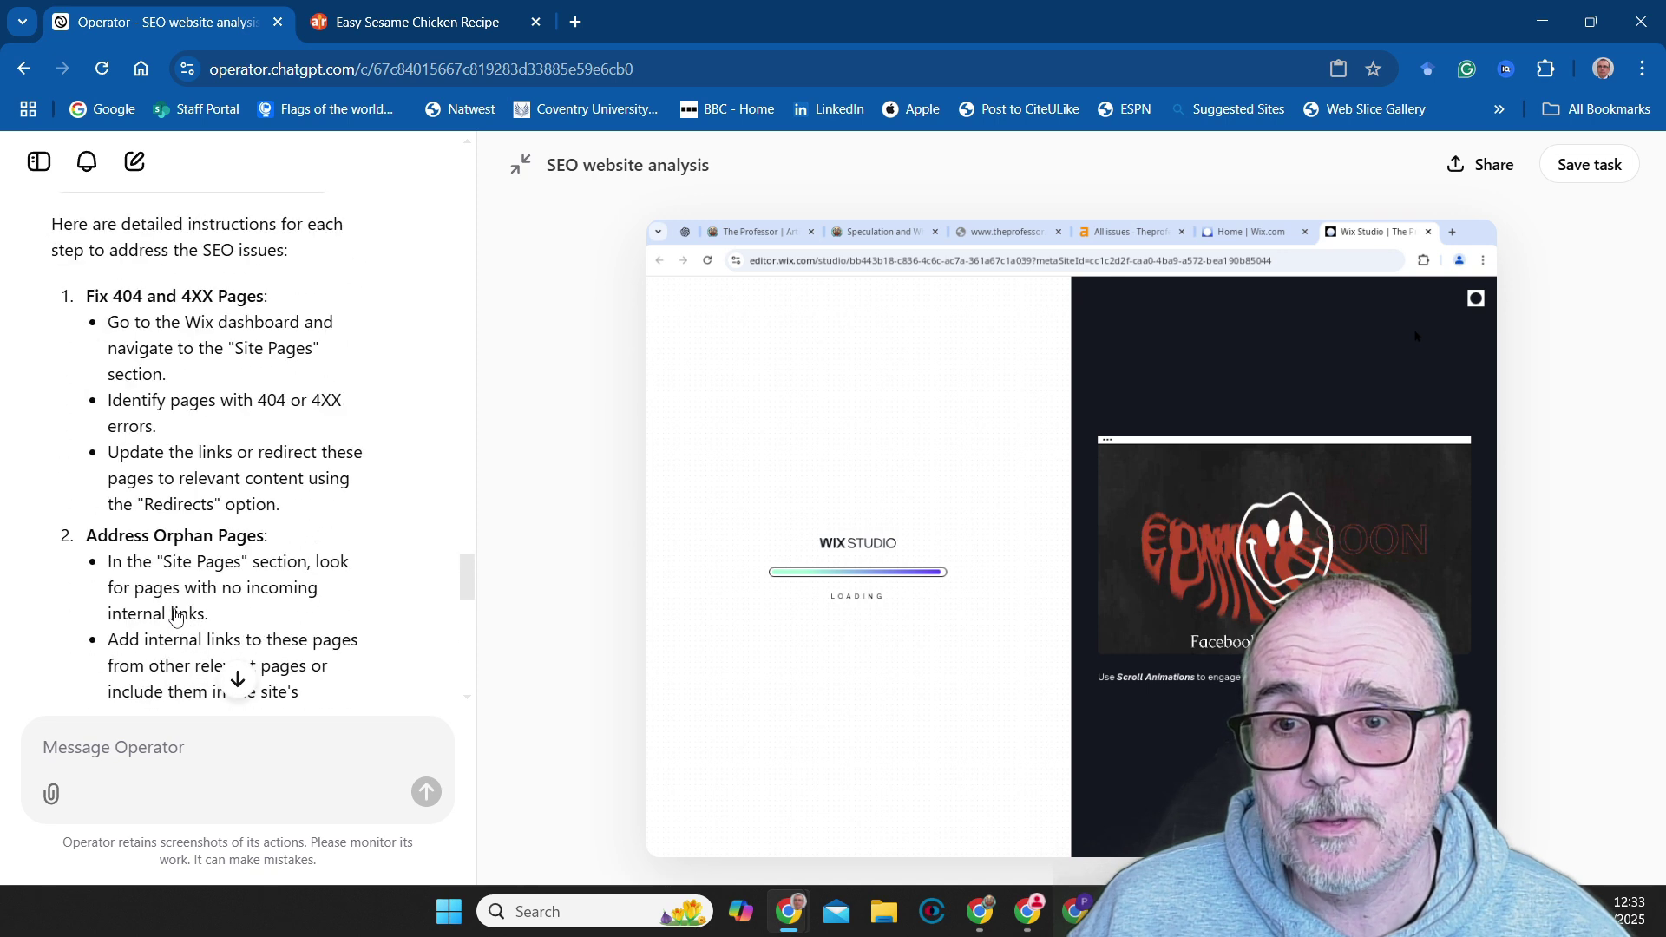
scroll(299, 576, "down", 6)
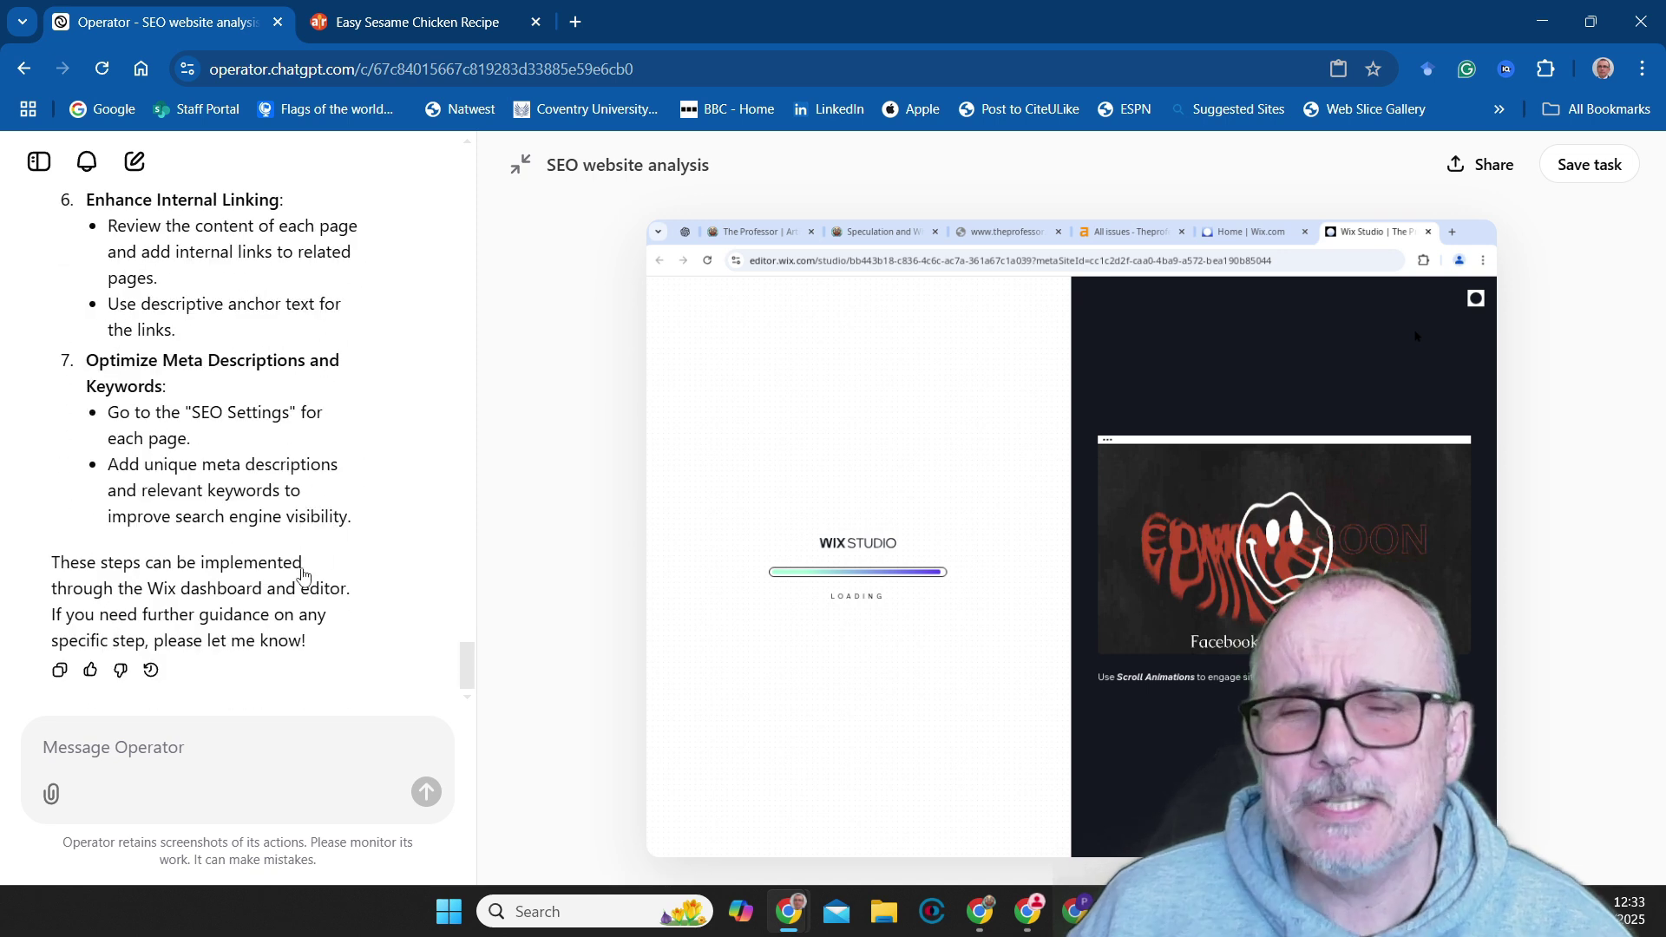